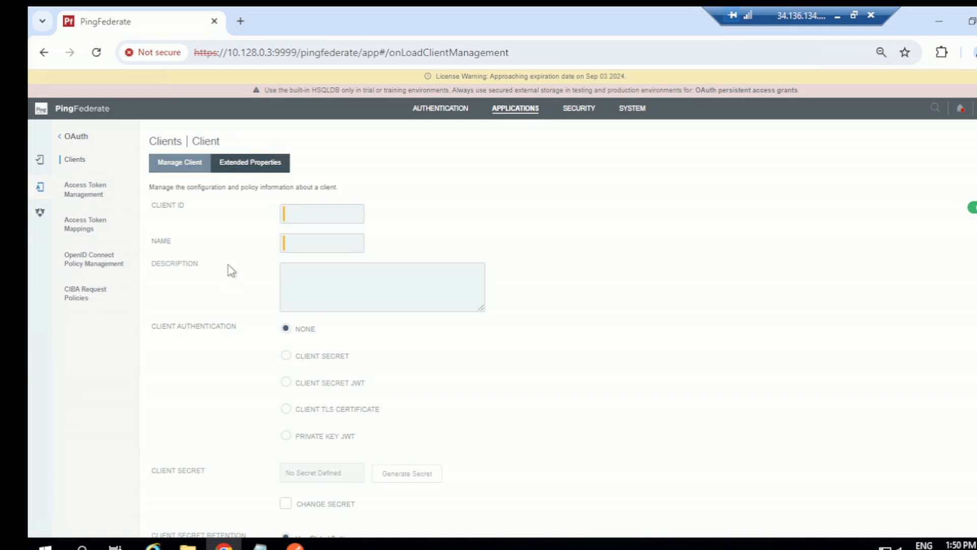
- Enter clientcredentialgrant as both the client ID and the name of the new OAuth client
click(295, 215)
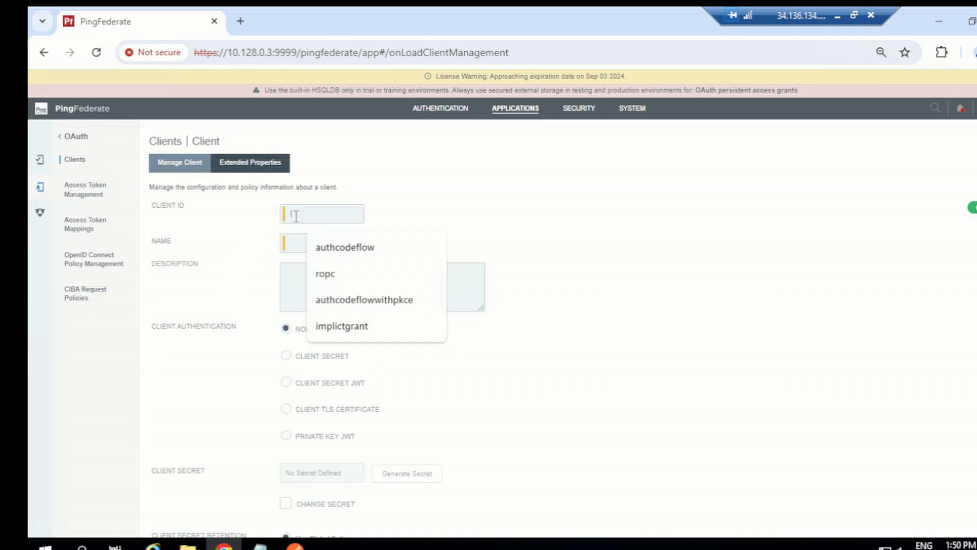
text(clientcredentialgrant)
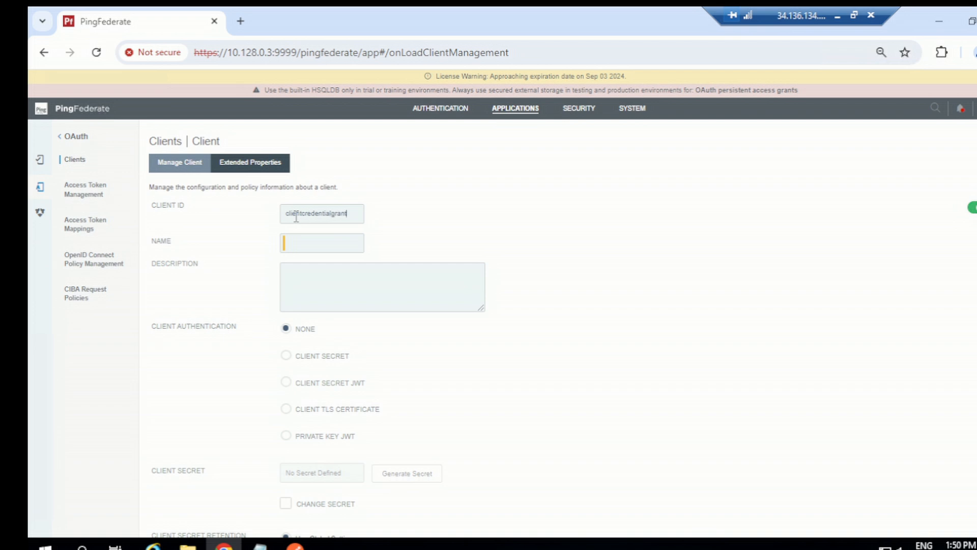
double_click(301, 216)
key(ctrl+c)
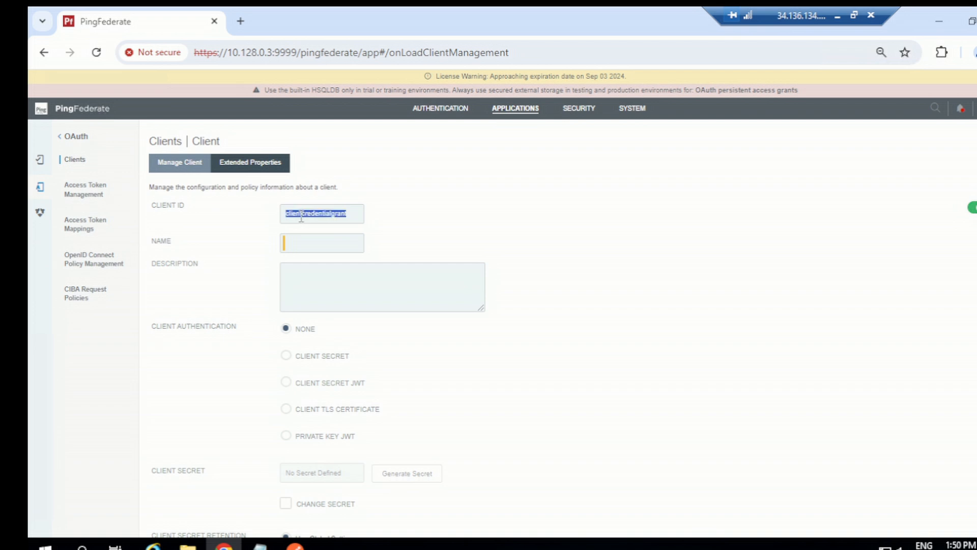
click(339, 243)
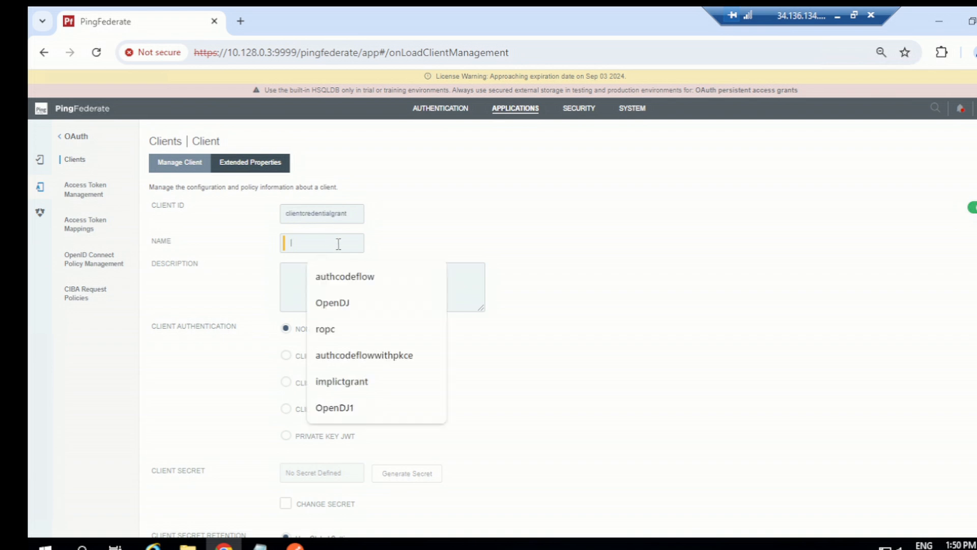
key(ctrl+v)
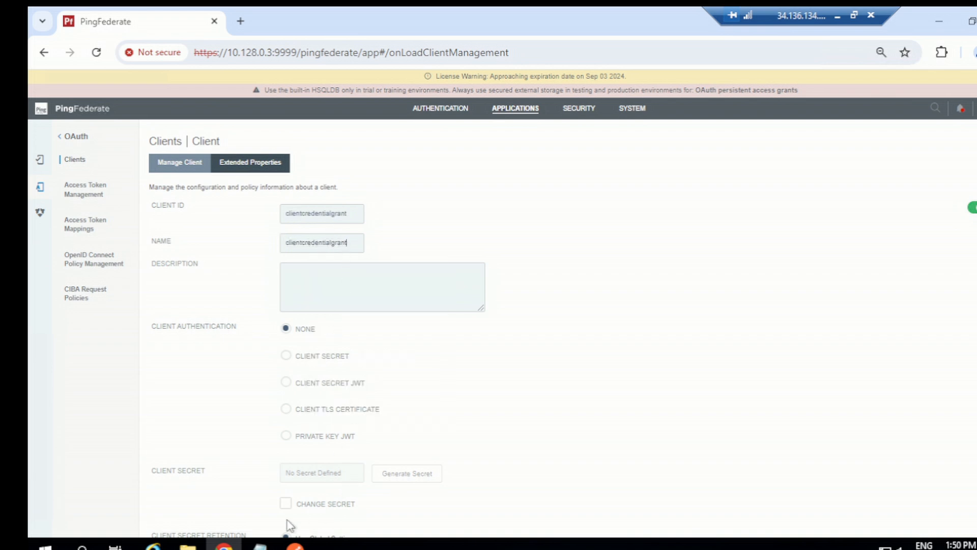
- Switch to Notepad and record the client ID clientcredentialgrant on its own line below the ropc credentials
mouse_move(259, 543)
click(194, 495)
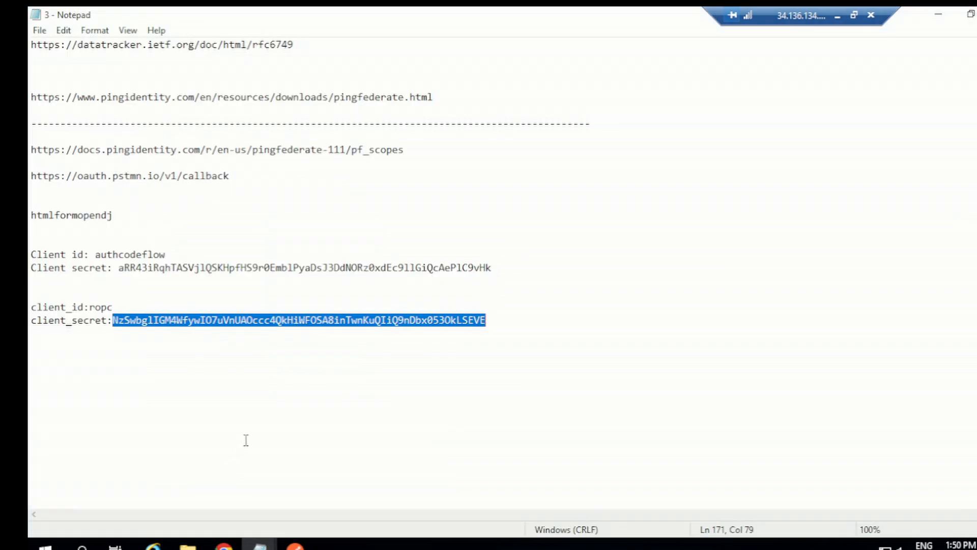
click(243, 380)
click(214, 358)
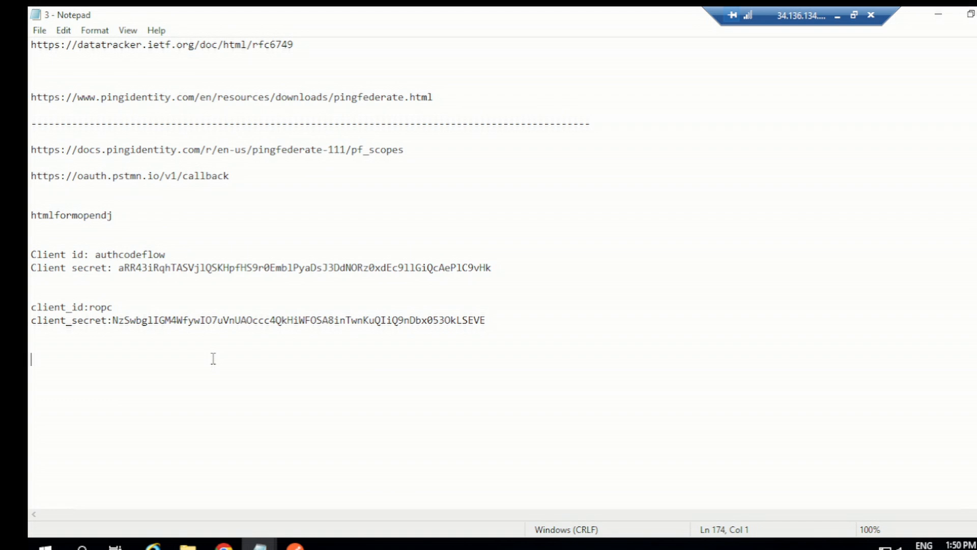
key(ctrl+v)
key(Return)
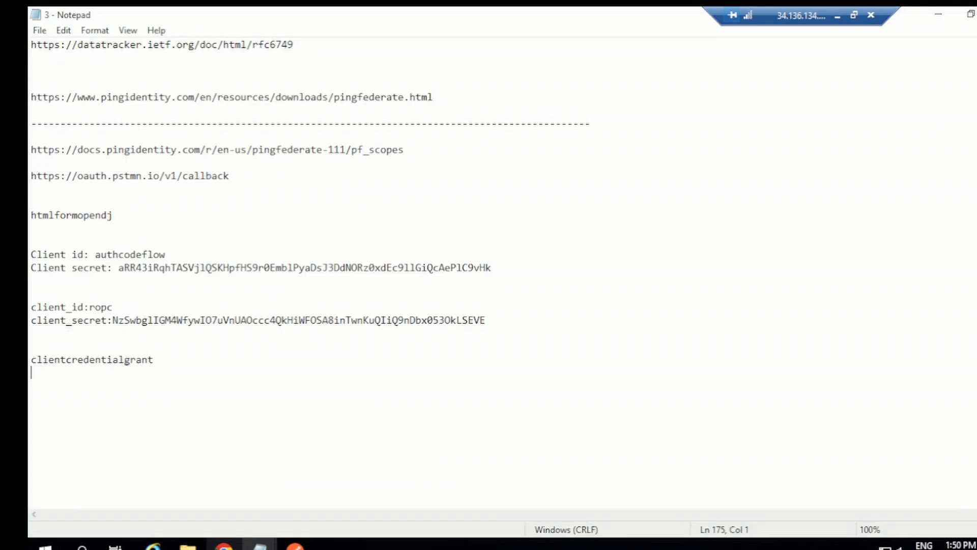
- Back in PingFederate, set client authentication to Client Secret, enable changing the secret and generate a new one
click(224, 544)
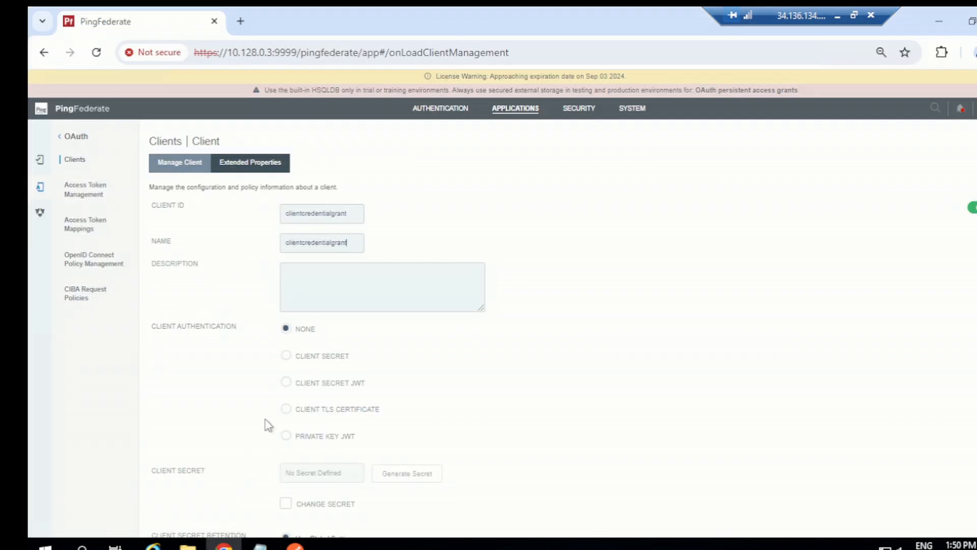
scroll(346, 246, down, 1)
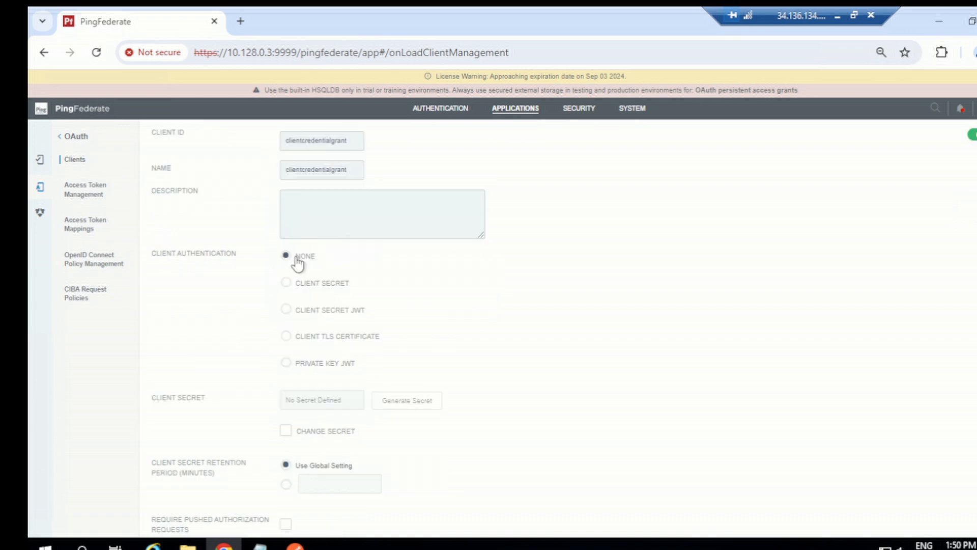
click(289, 285)
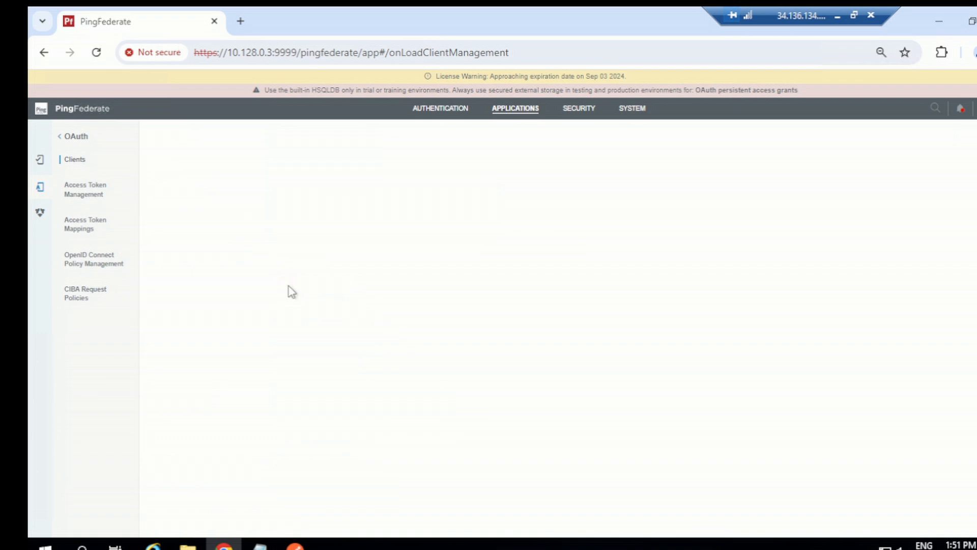
scroll(403, 310, down, 1)
click(286, 359)
click(465, 329)
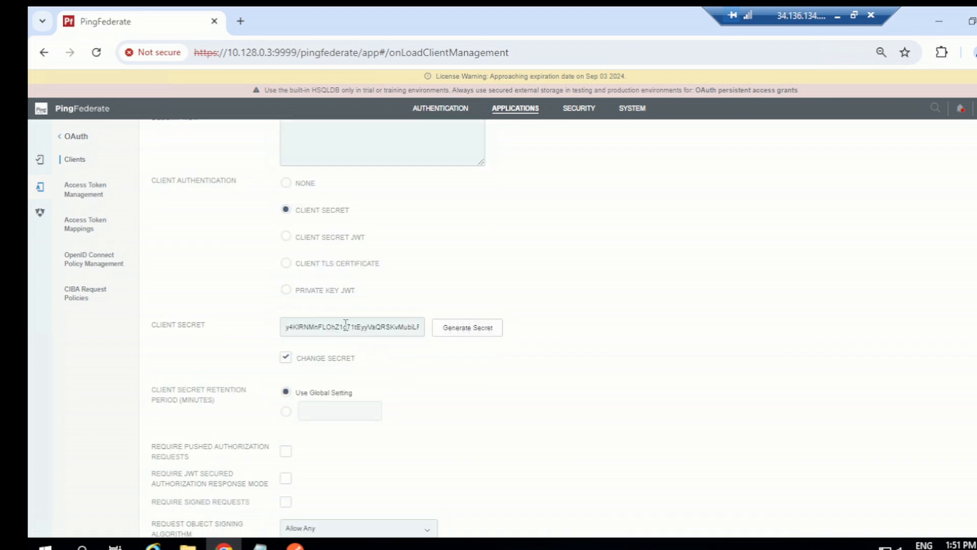
- Copy the generated client secret into the Notepad notes on the line below clientcredentialgrant
double_click(346, 324)
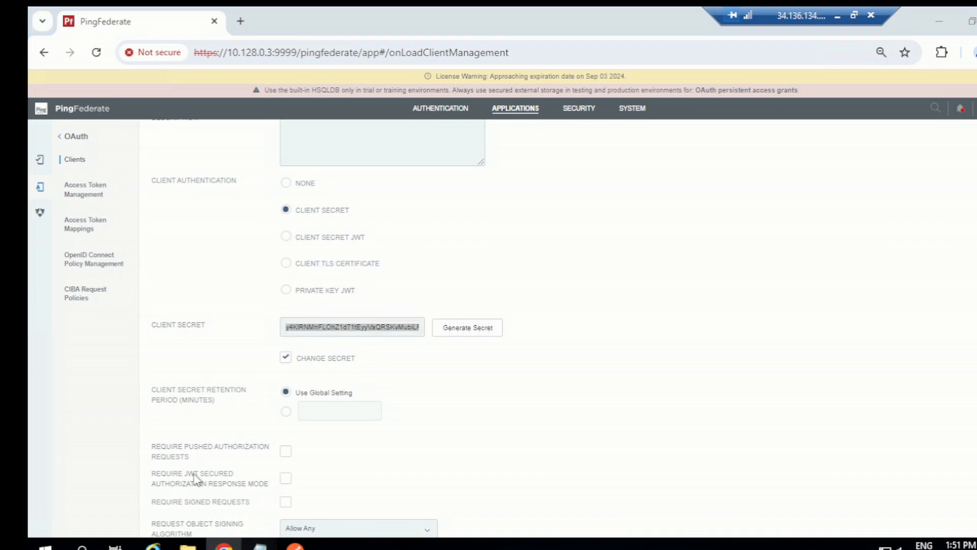
mouse_move(260, 545)
click(175, 464)
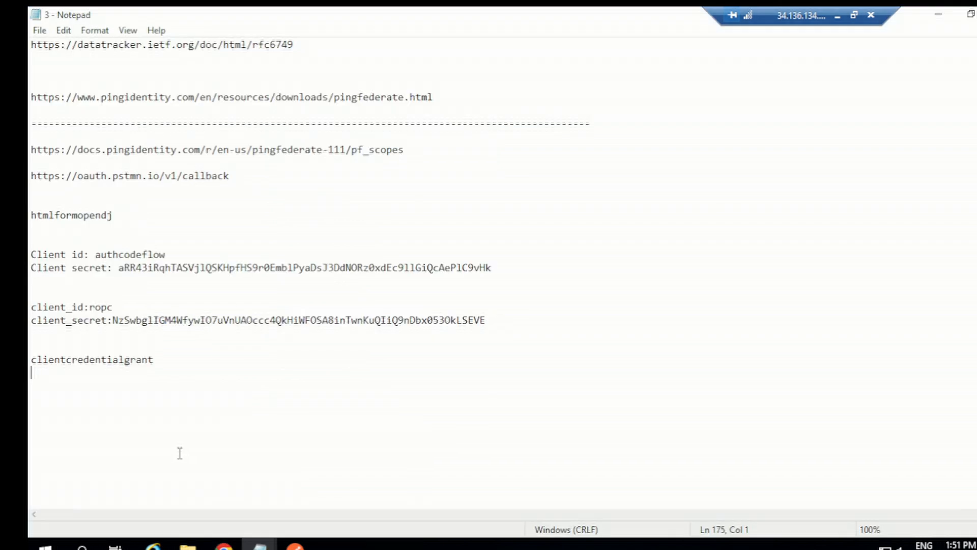
key(ctrl+v)
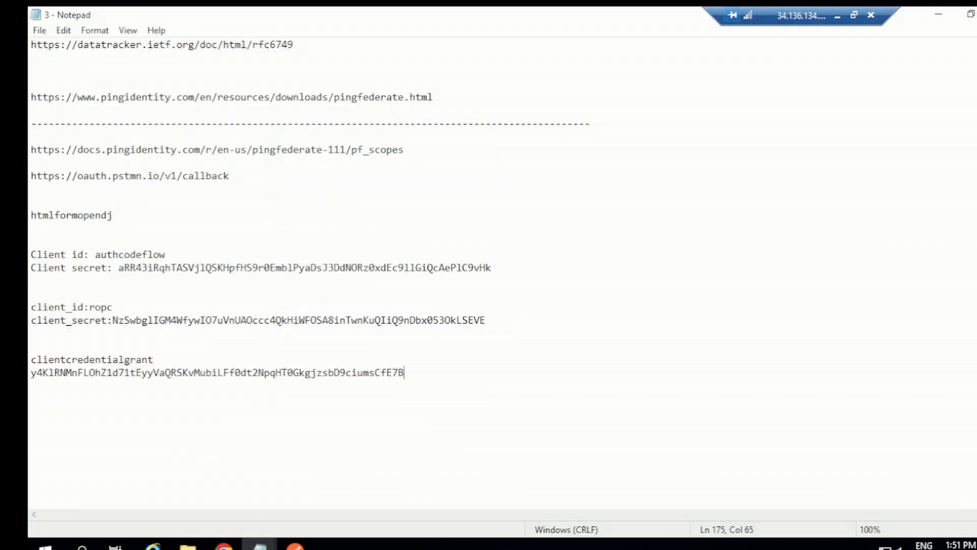
click(224, 545)
click(504, 423)
scroll(327, 434, down, 3)
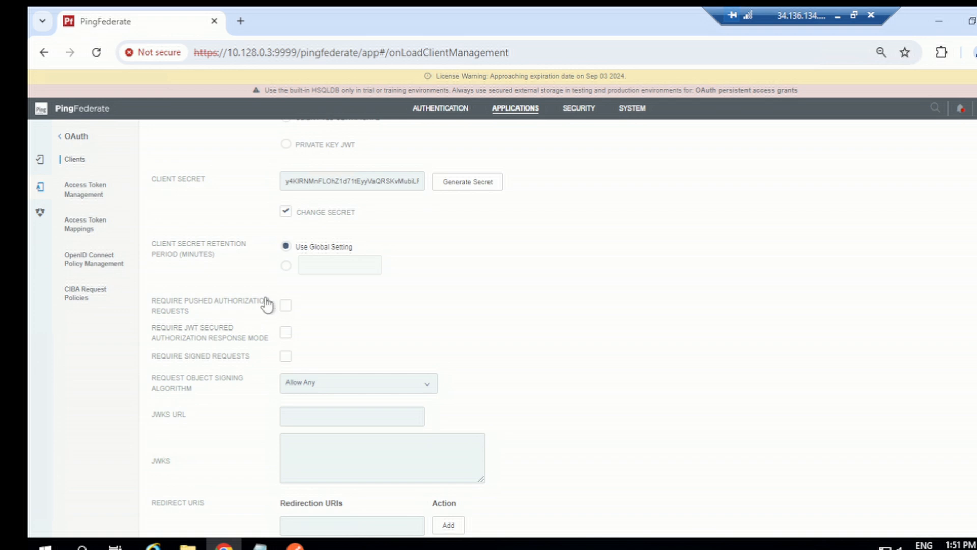
scroll(321, 297, down, 2)
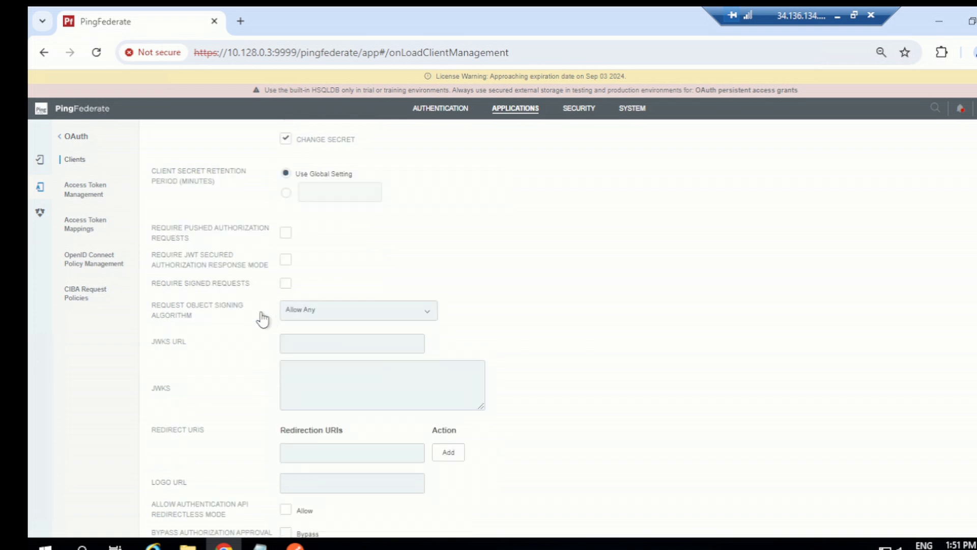
scroll(251, 319, down, 1)
scroll(254, 322, down, 1)
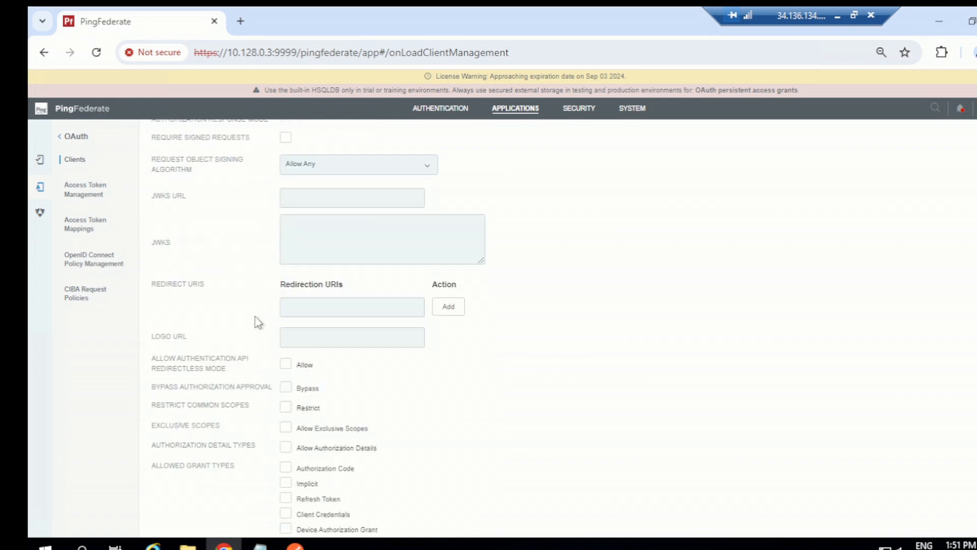
click(297, 308)
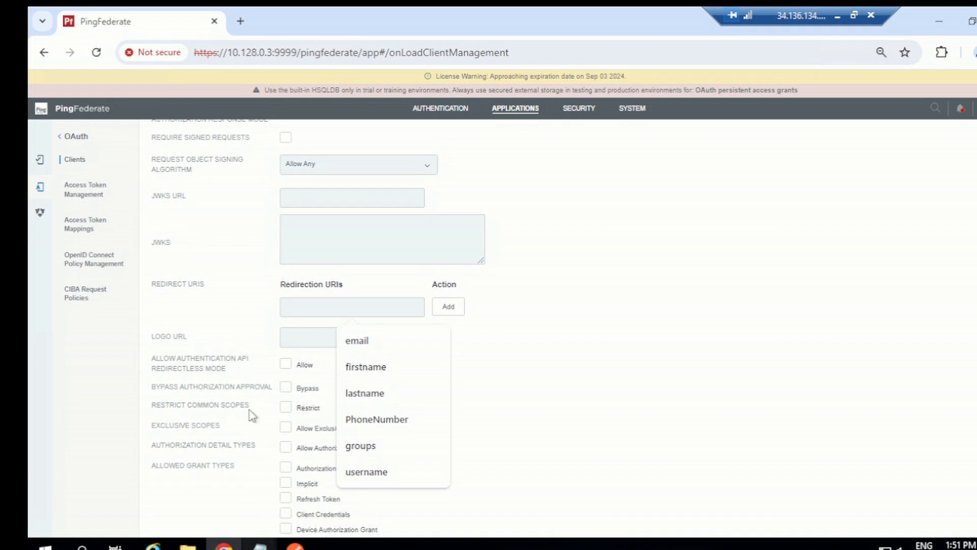
click(260, 545)
click(195, 454)
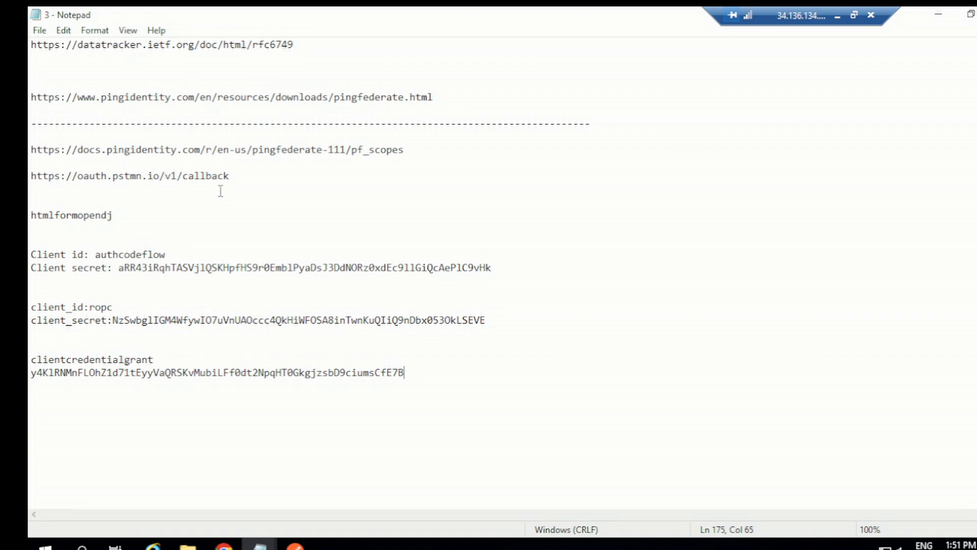
drag(230, 177, 31, 178)
key(ctrl+c)
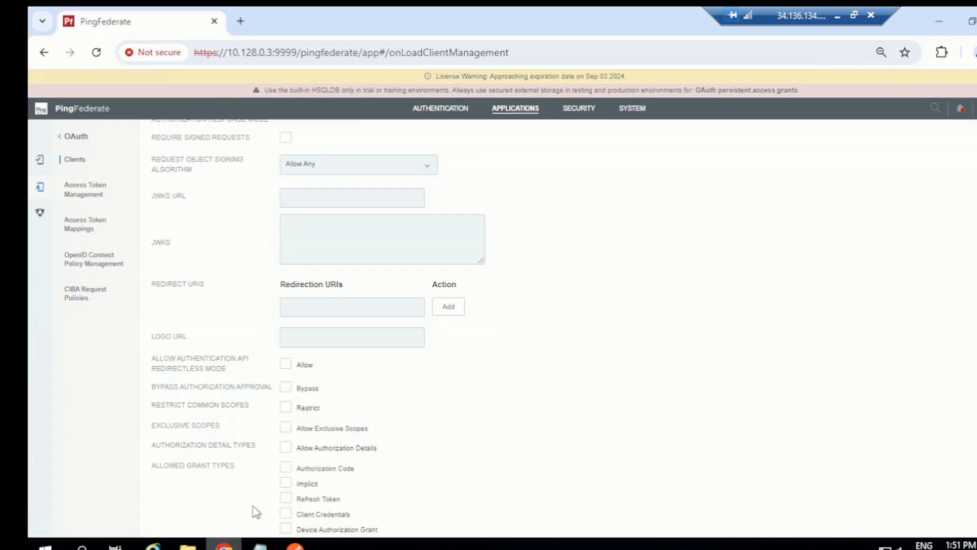
click(224, 545)
key(ctrl+v)
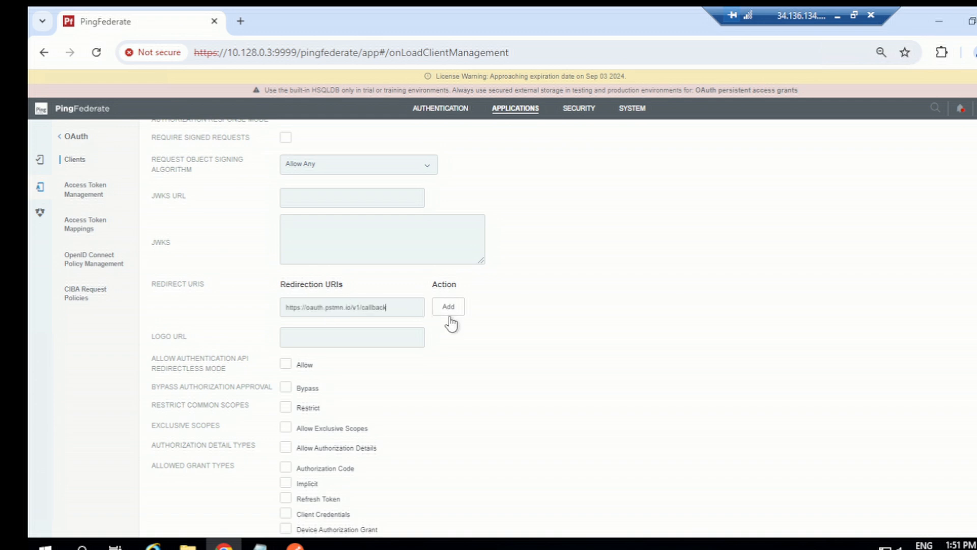
click(449, 312)
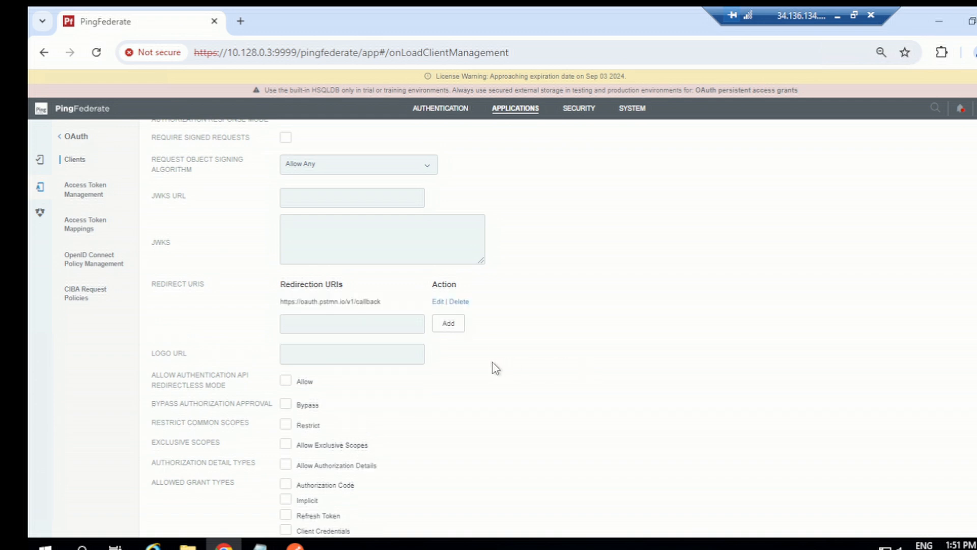
- Enable bypassing authorization approval and allow the Client Credentials grant type for the client
scroll(495, 366, down, 5)
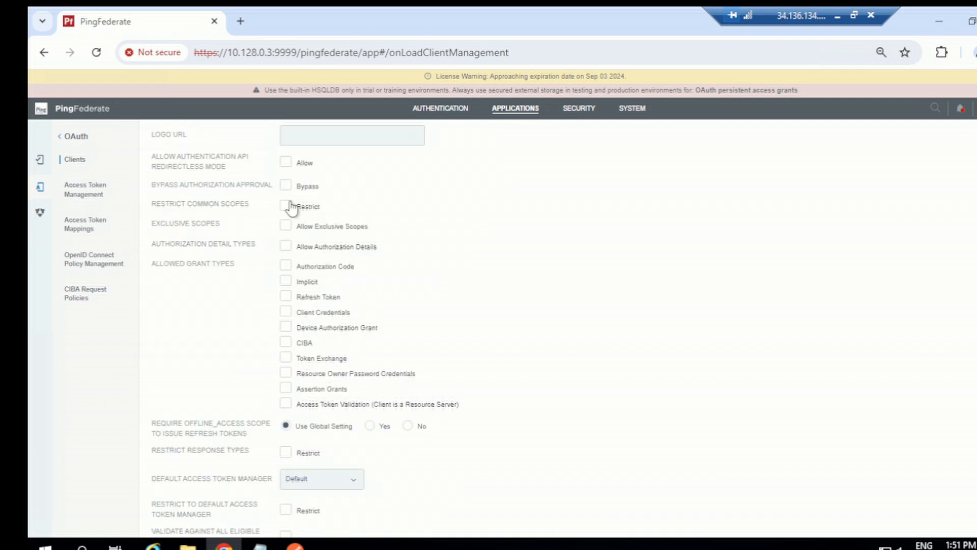
click(287, 186)
scroll(439, 319, down, 1)
scroll(439, 319, down, 1)
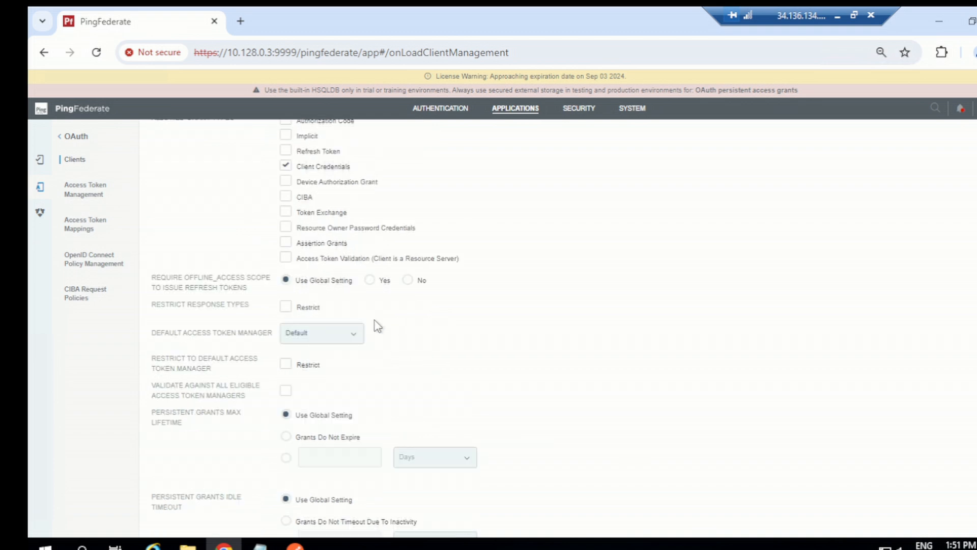
- Set the client's default access token manager to testATM
scroll(201, 318, down, 1)
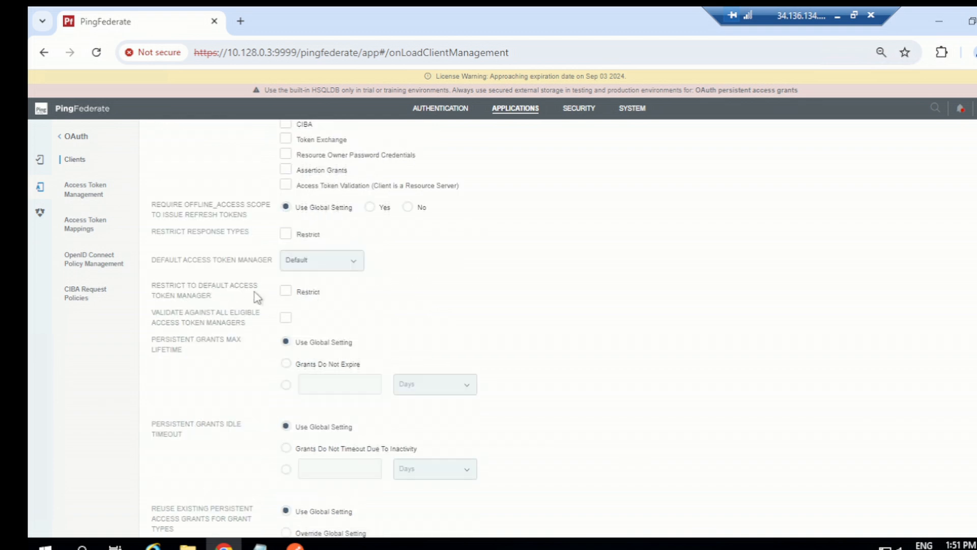
click(304, 263)
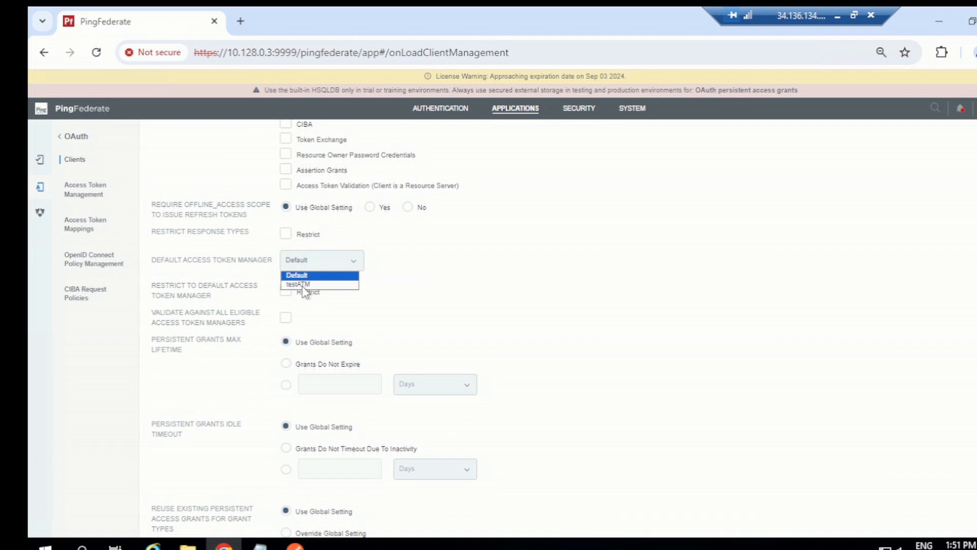
click(303, 284)
- Keep the remaining client settings as they are and continue to the client's extended properties
scroll(454, 297, down, 1)
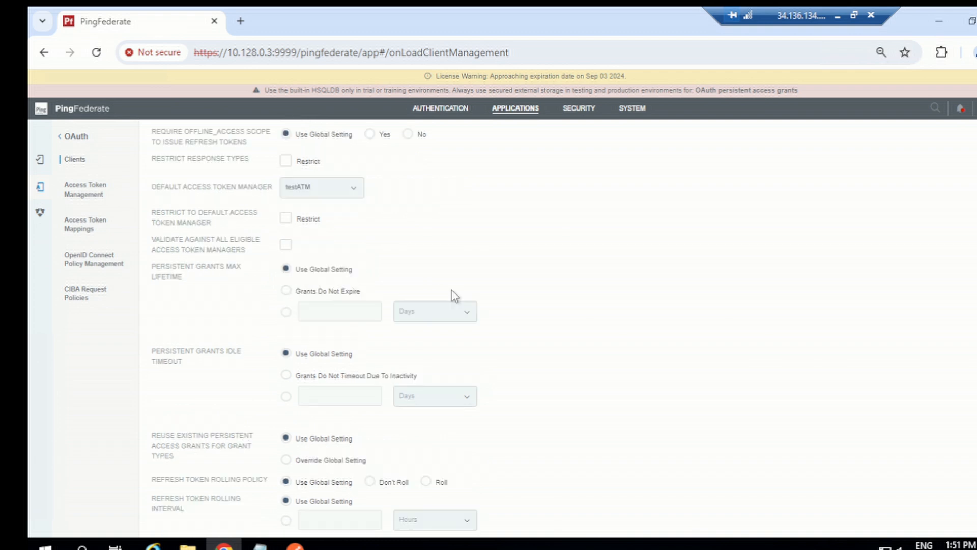
scroll(454, 296, down, 5)
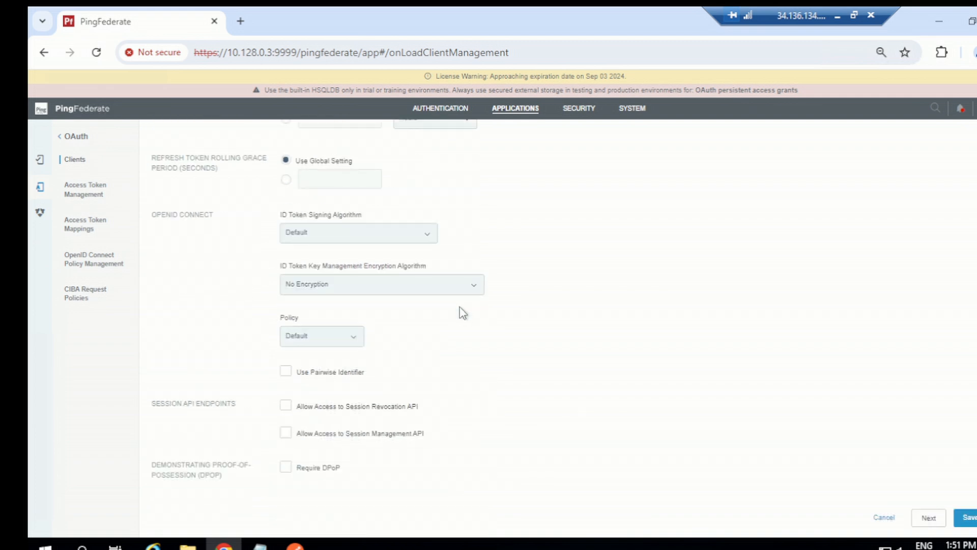
click(929, 516)
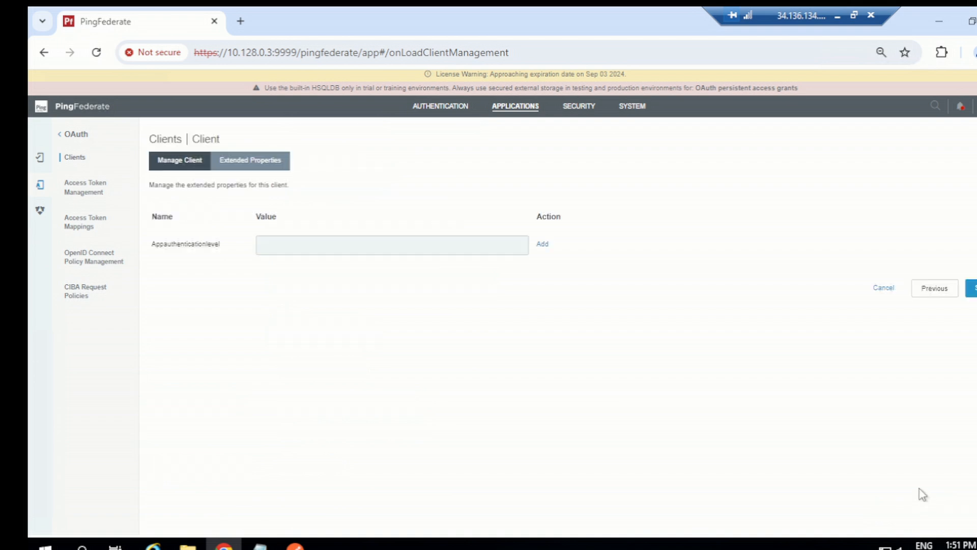
- Add htmlformopendj from the Notepad notes as the Appauthenticationlevel value and save the client
click(455, 245)
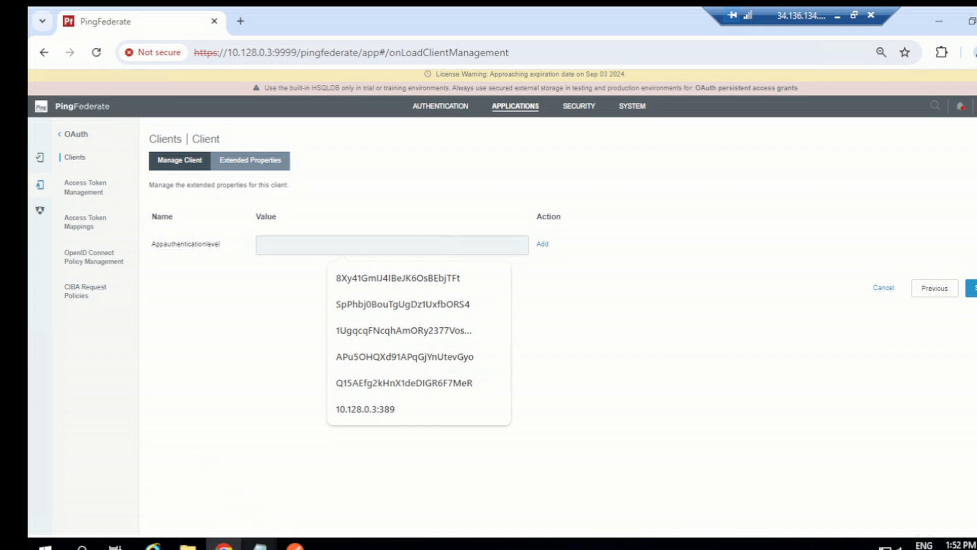
mouse_move(259, 543)
click(224, 497)
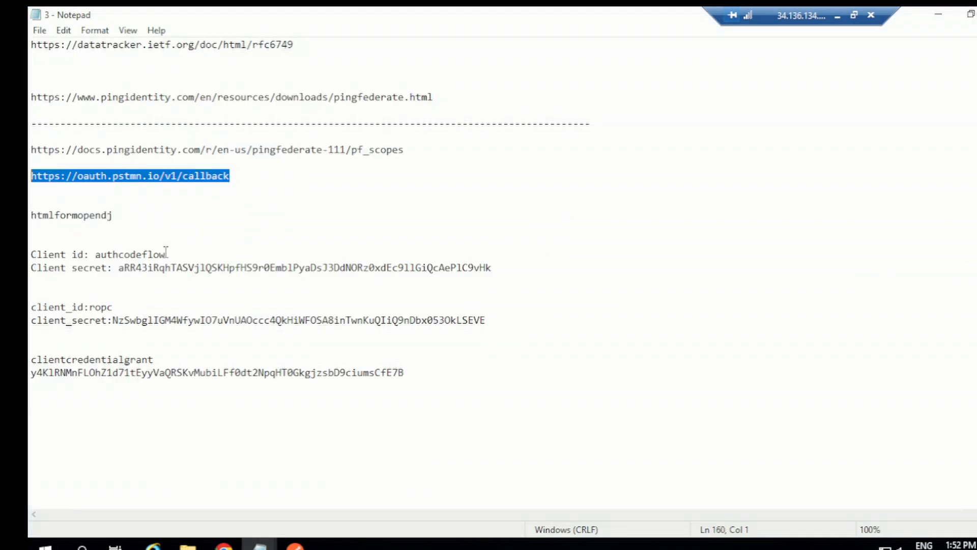
double_click(93, 215)
key(ctrl+c)
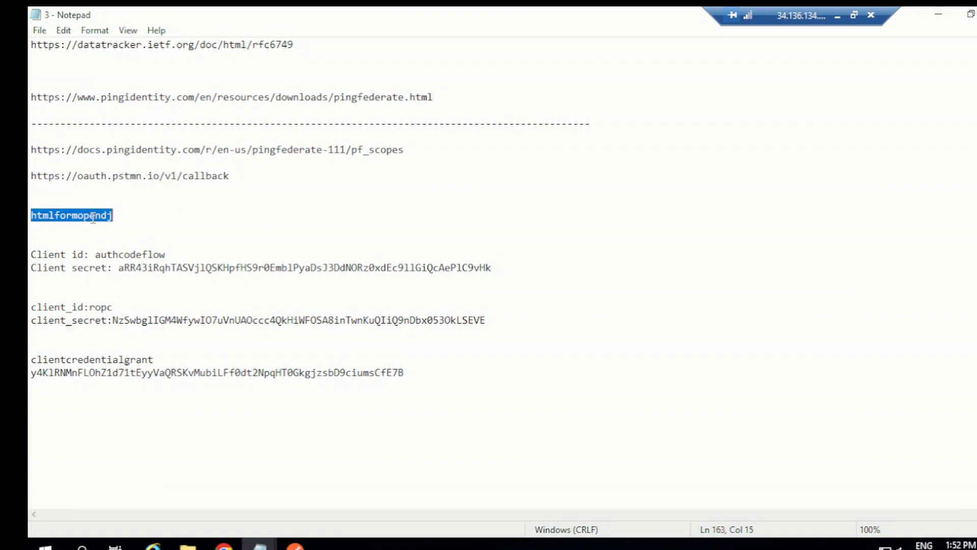
click(224, 544)
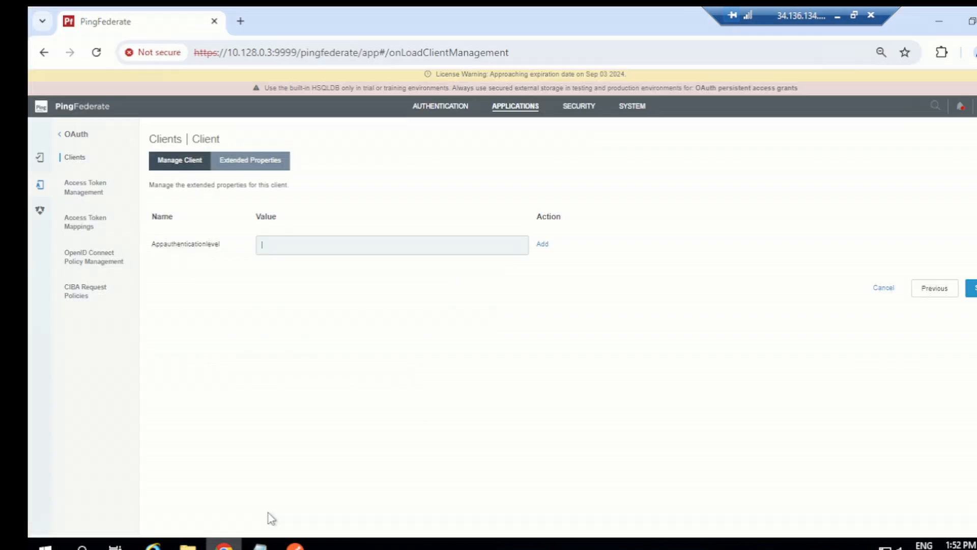
click(327, 243)
key(ctrl+v)
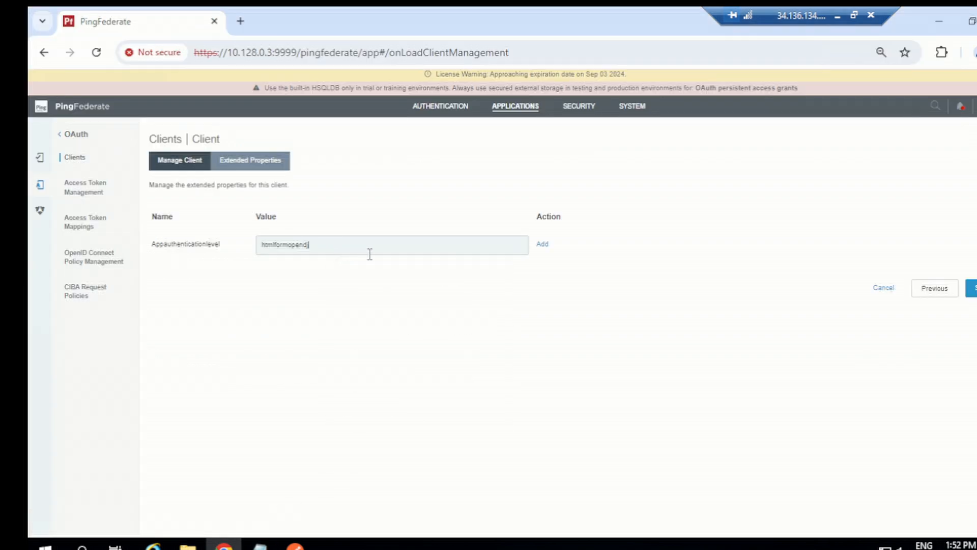
click(541, 245)
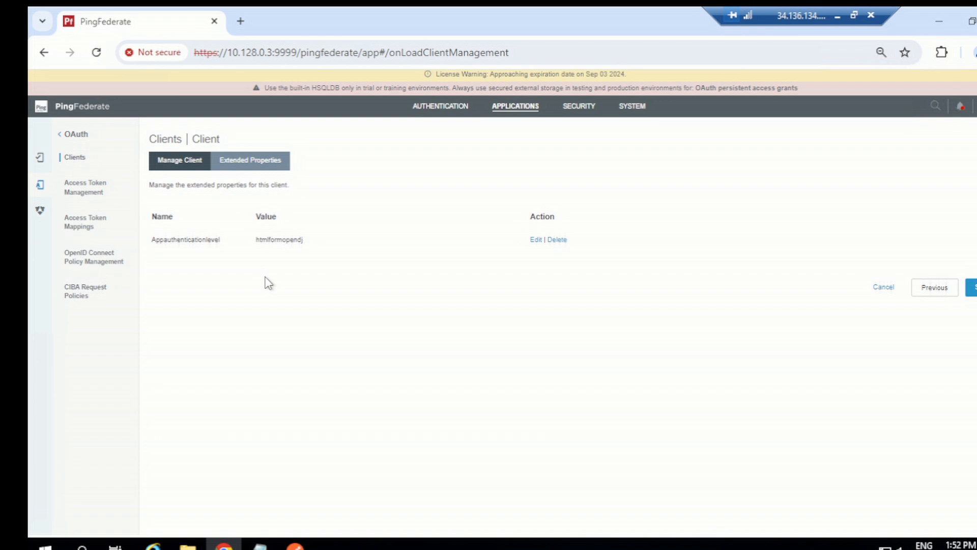
click(972, 288)
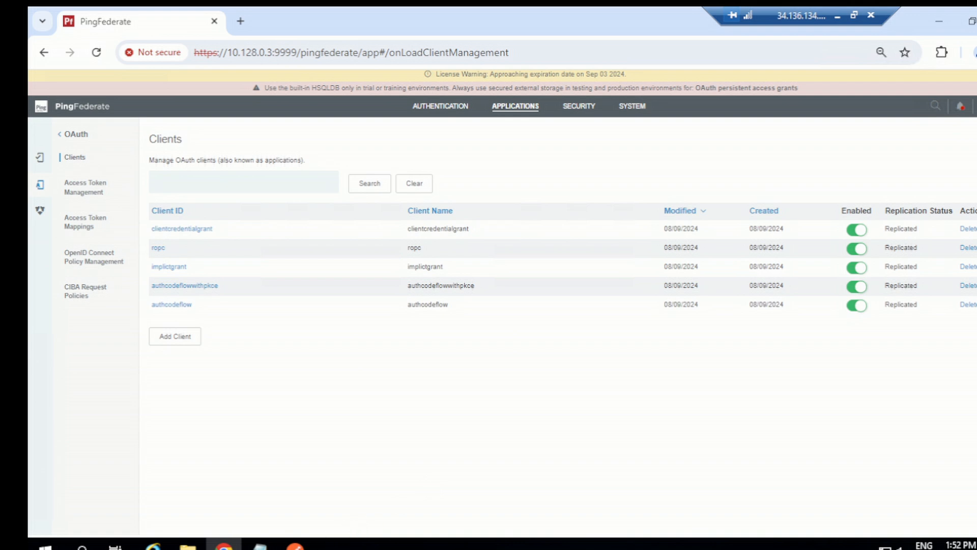
- Copy the client ID clientcredentialgrant from the Notepad notes and switch to Postman
mouse_move(260, 546)
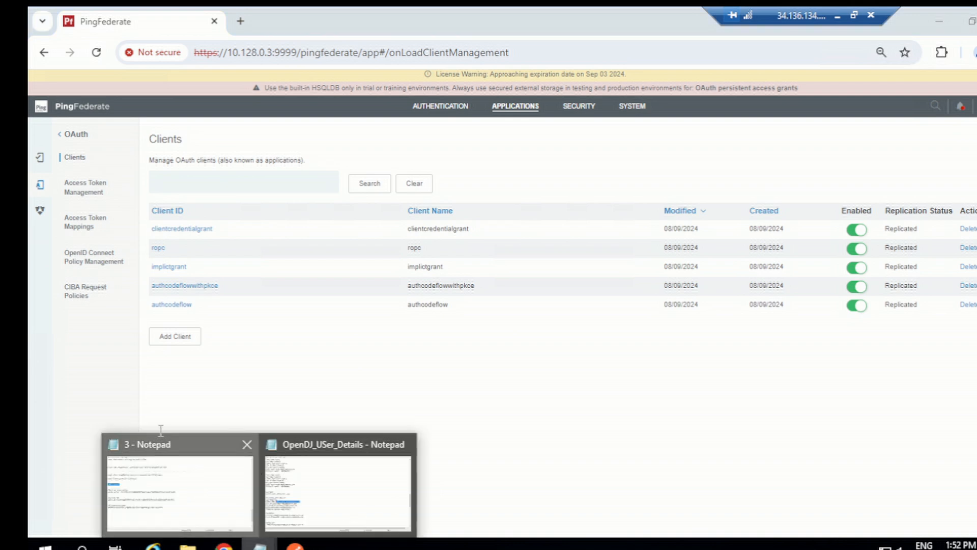
click(200, 496)
double_click(144, 359)
key(ctrl+c)
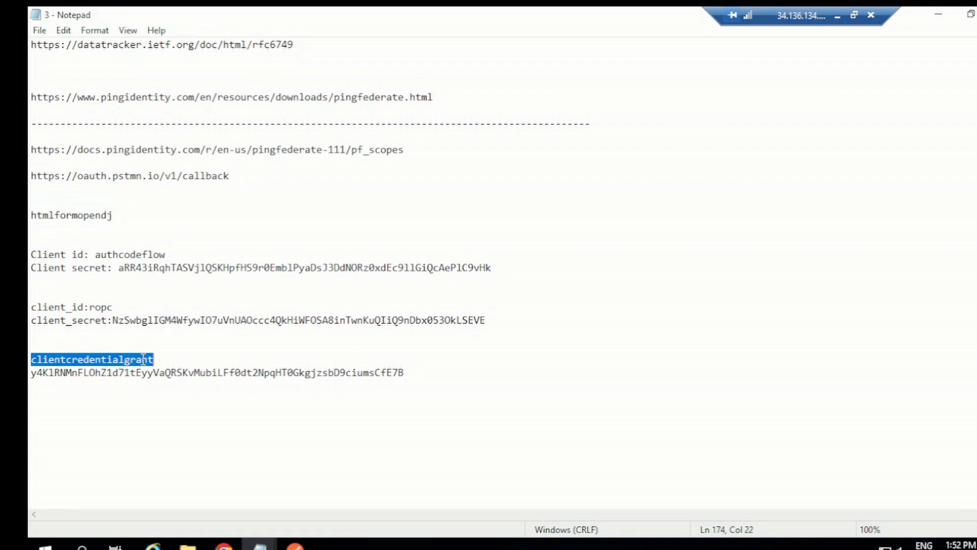
click(295, 545)
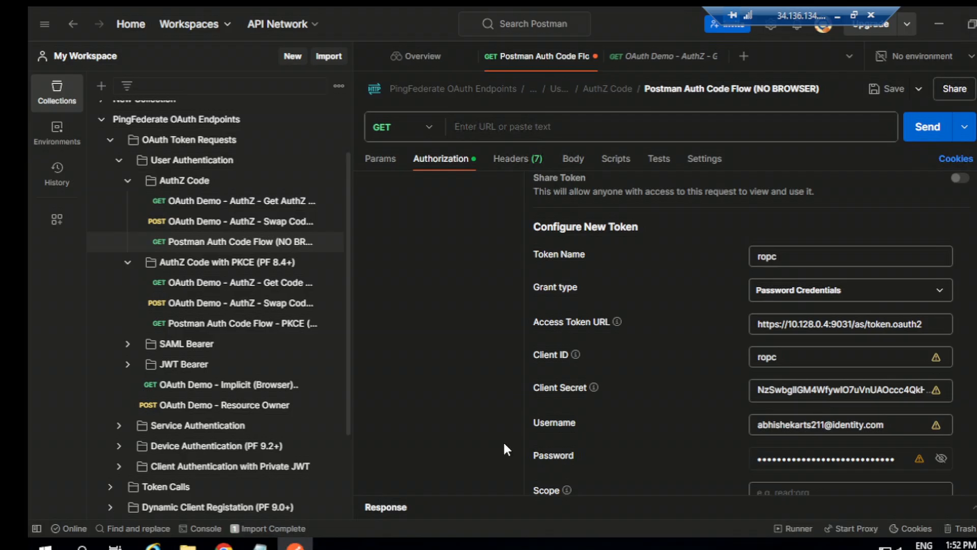
- Name the new token configuration Clientcredential and set its grant type to Client Credentials
drag(767, 260, 784, 258)
key(BackSpace)
text(Clientcredential)
click(803, 289)
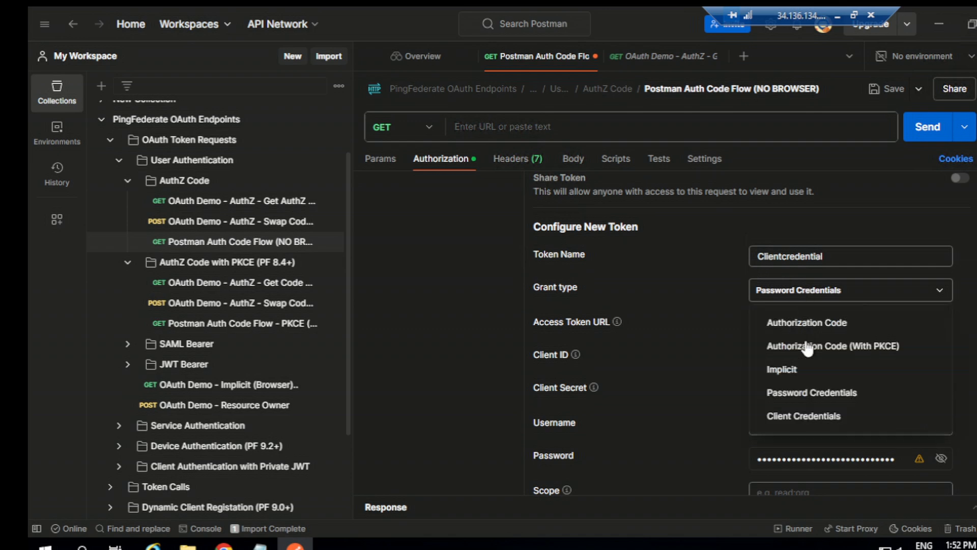
click(791, 414)
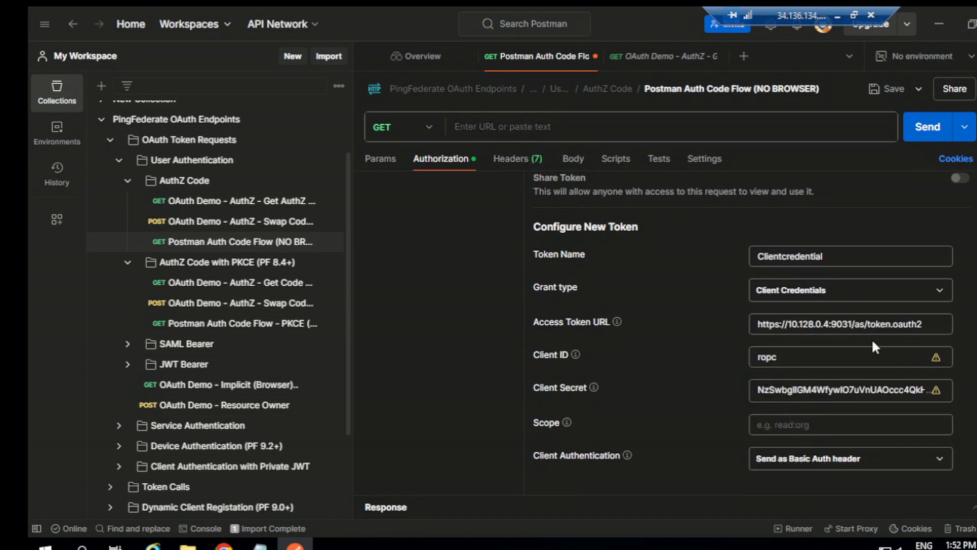
- Replace the token configuration's client ID with clientcredentialgrant
scroll(796, 343, down, 2)
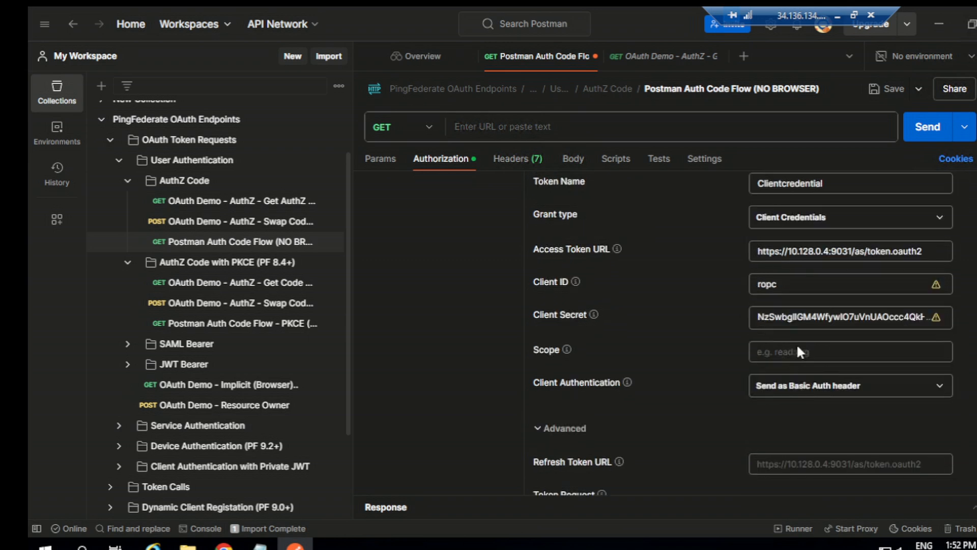
double_click(785, 288)
key(ctrl+v)
- Replace the token configuration's client secret with the one stored under clientcredentialgrant in the Notepad notes
click(797, 316)
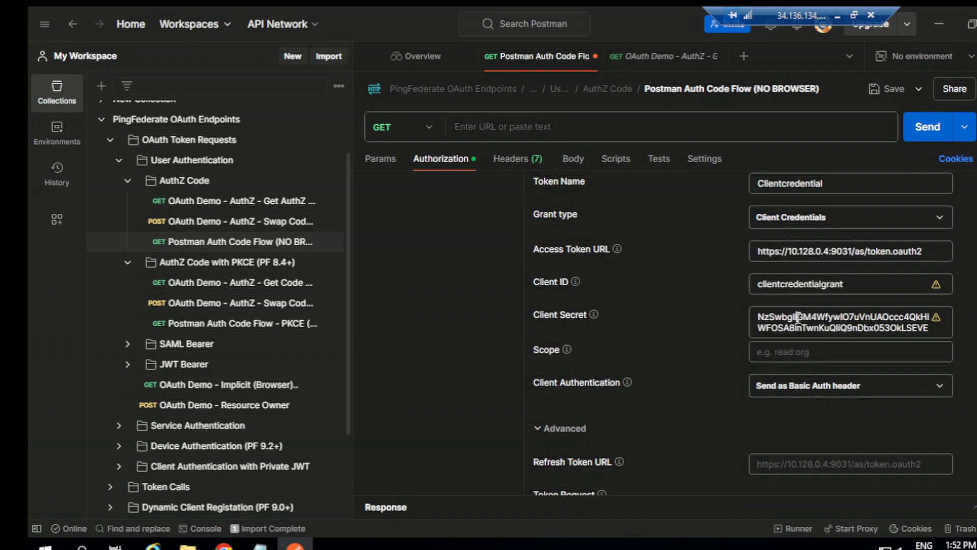
double_click(798, 317)
key(BackSpace)
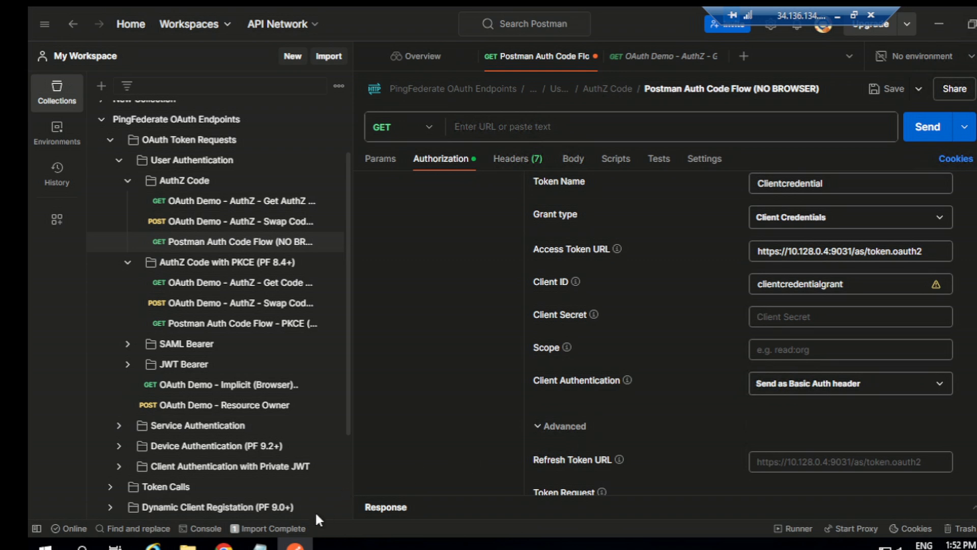
mouse_move(260, 544)
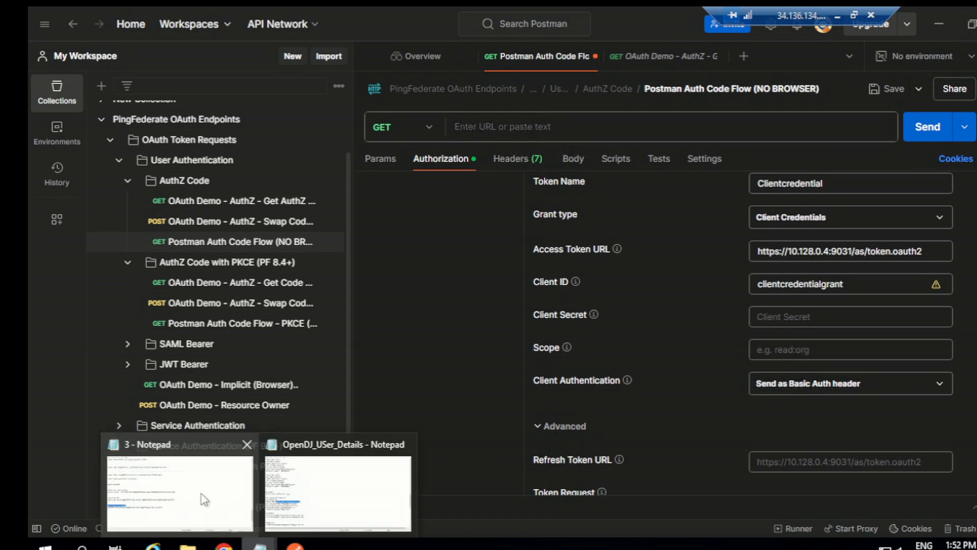
click(152, 457)
double_click(162, 377)
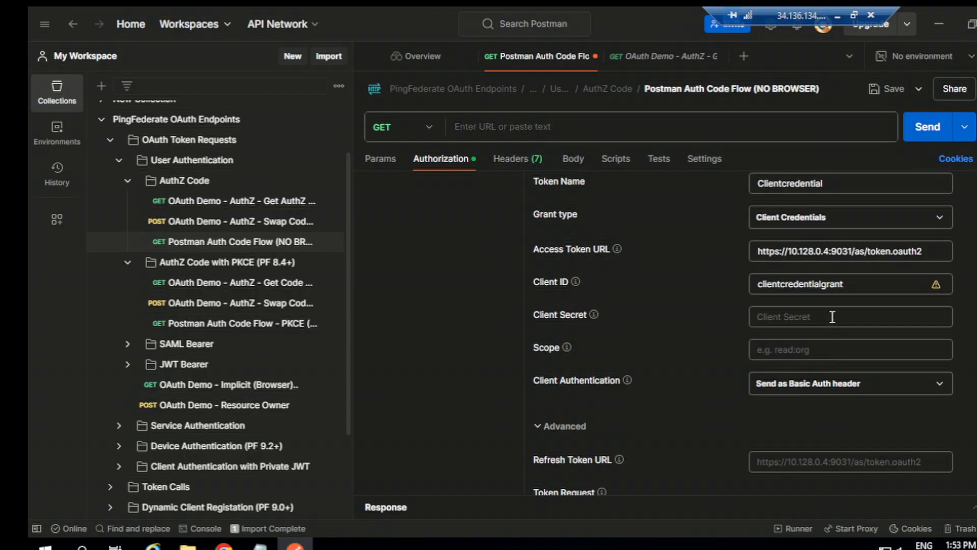
click(832, 317)
key(ctrl+v)
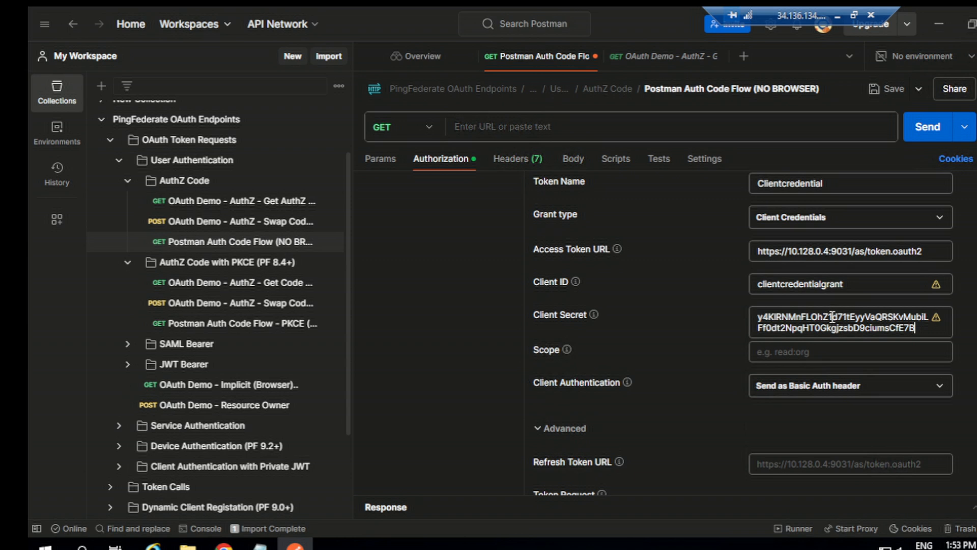
- Clear the cookies, request a new access token with the Clientcredential configuration and proceed to its details
scroll(804, 337, down, 2)
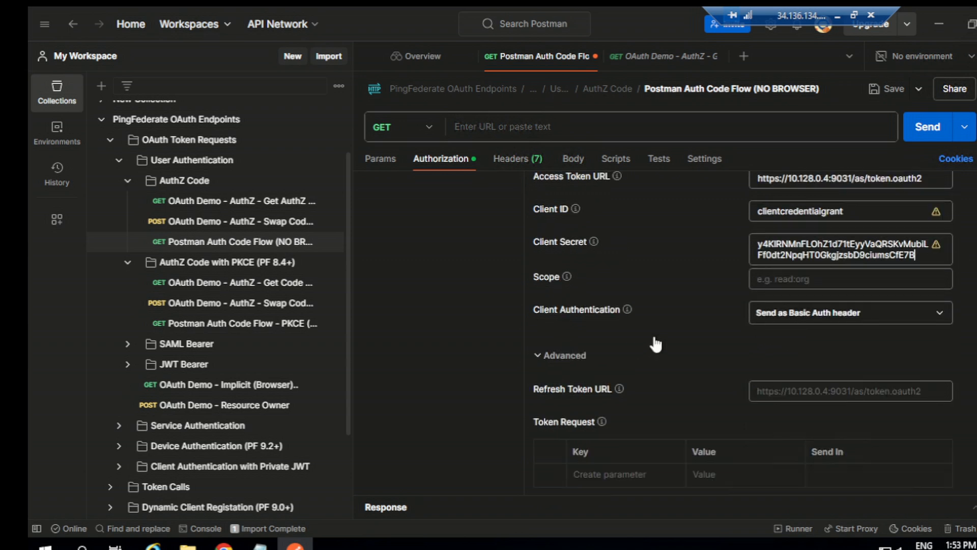
scroll(709, 334, down, 4)
scroll(708, 305, up, 6)
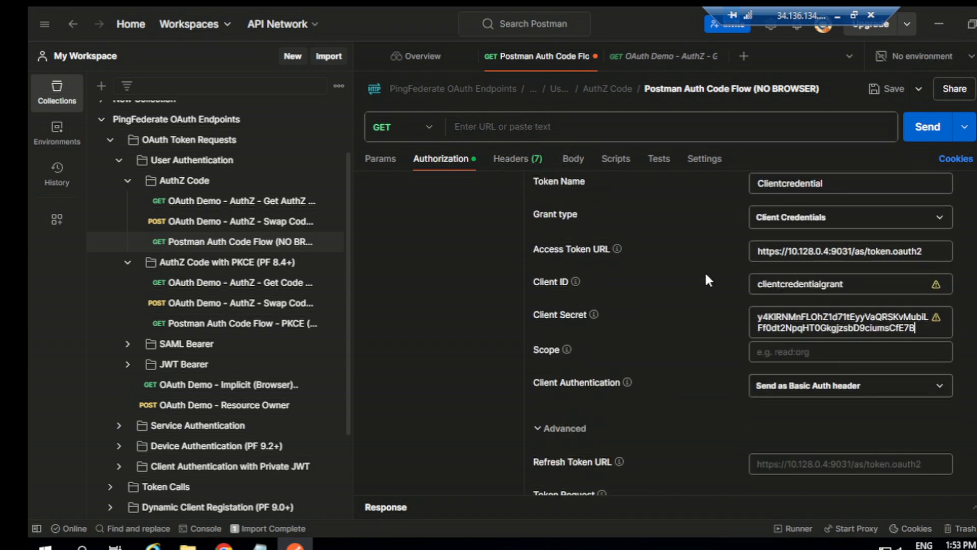
scroll(705, 279, up, 4)
scroll(705, 279, down, 10)
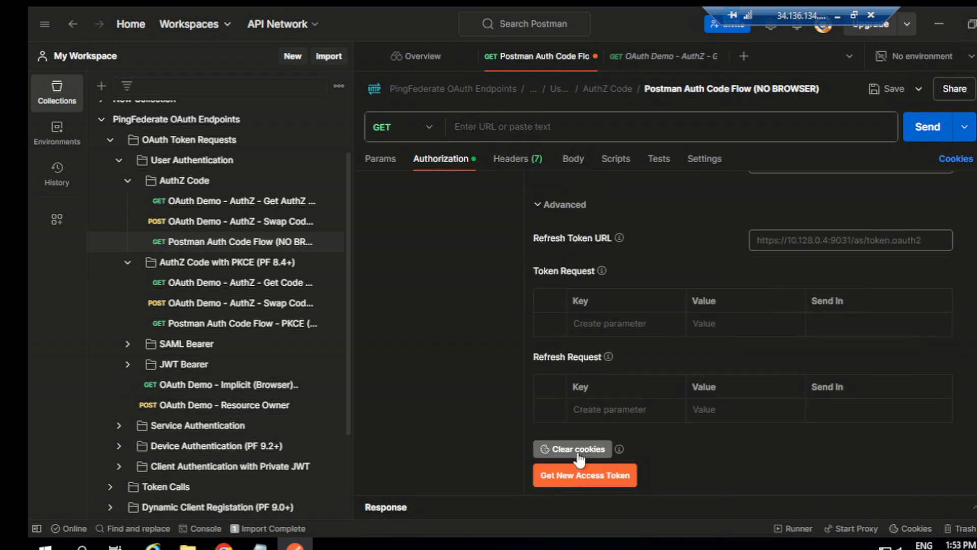
click(580, 451)
click(585, 475)
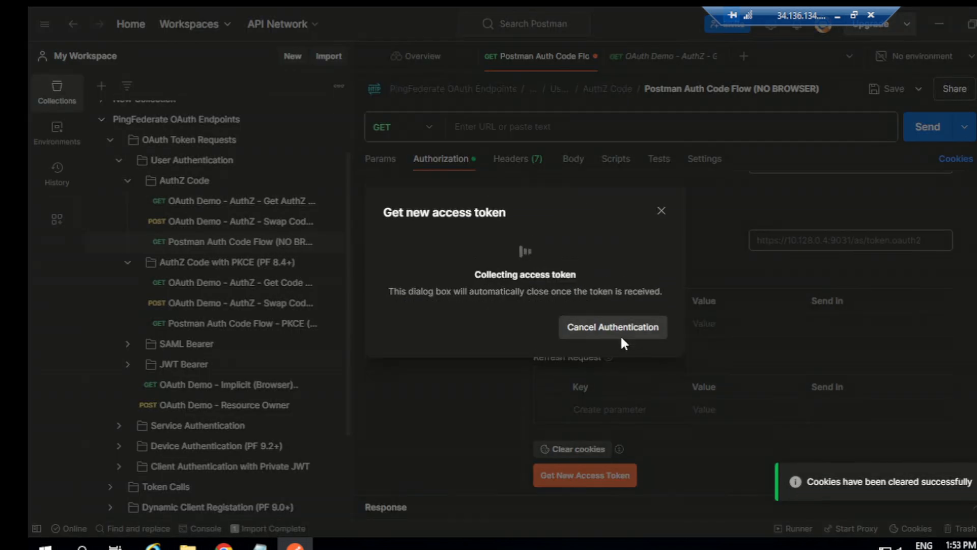
click(643, 331)
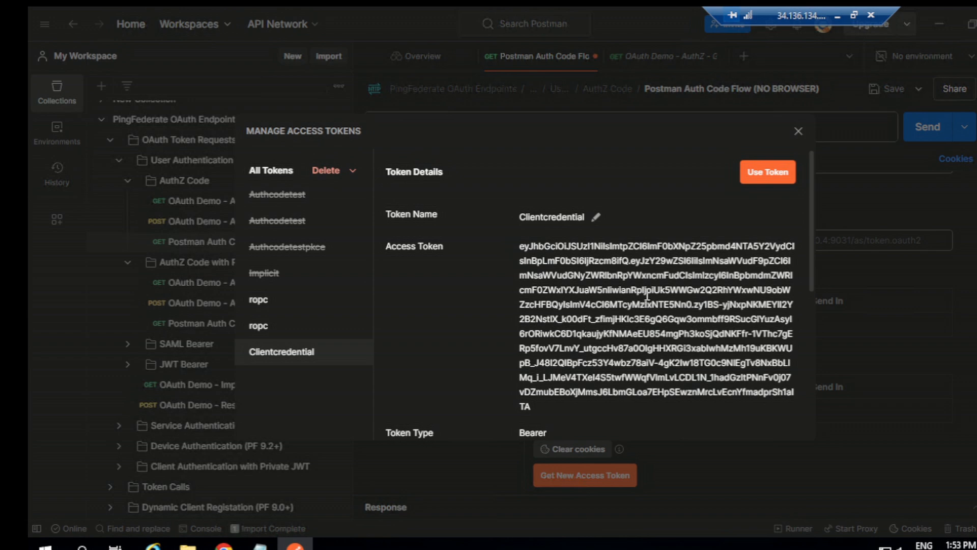
- Review the Clientcredential token's details, including its type, expiry, client ID and grant type, and close the token manager
scroll(551, 275, down, 2)
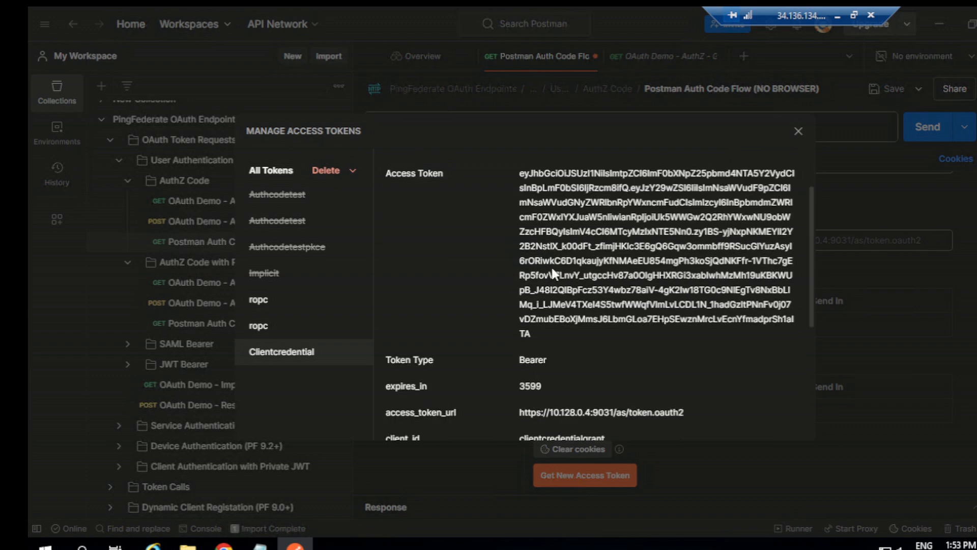
scroll(565, 363, down, 2)
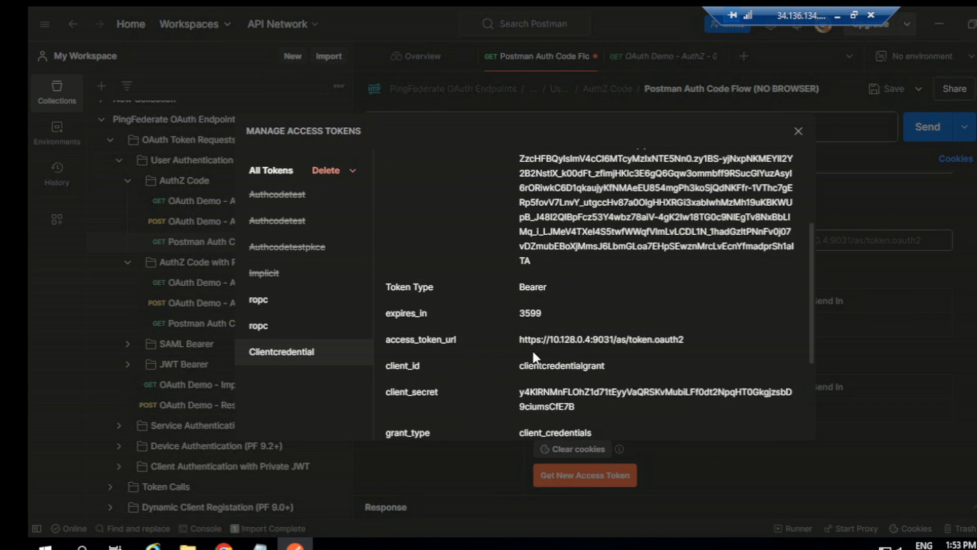
scroll(490, 415, down, 4)
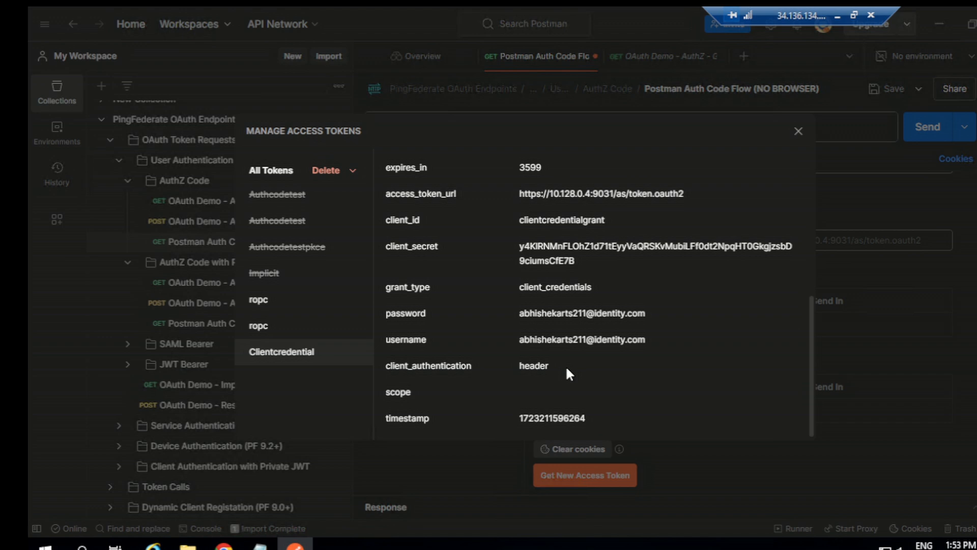
scroll(566, 372, down, 1)
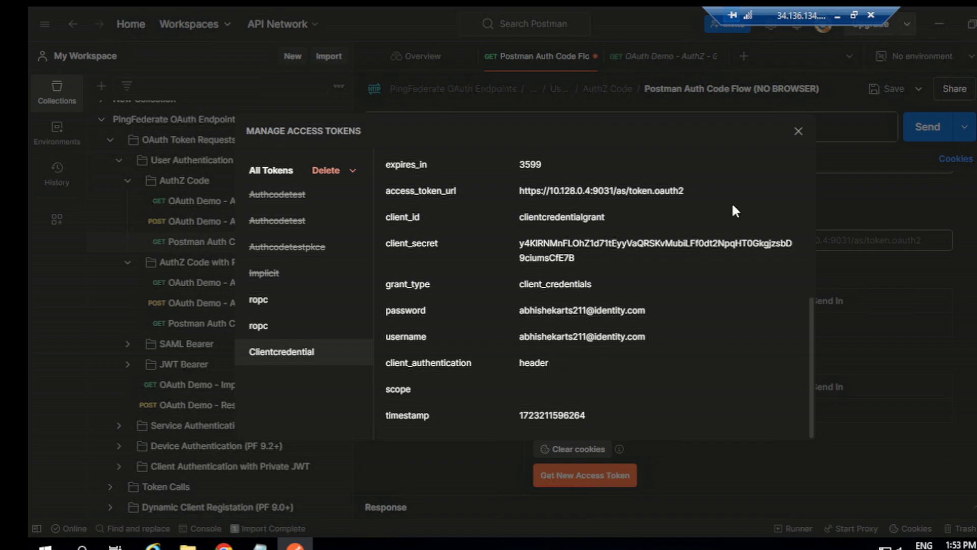
click(792, 137)
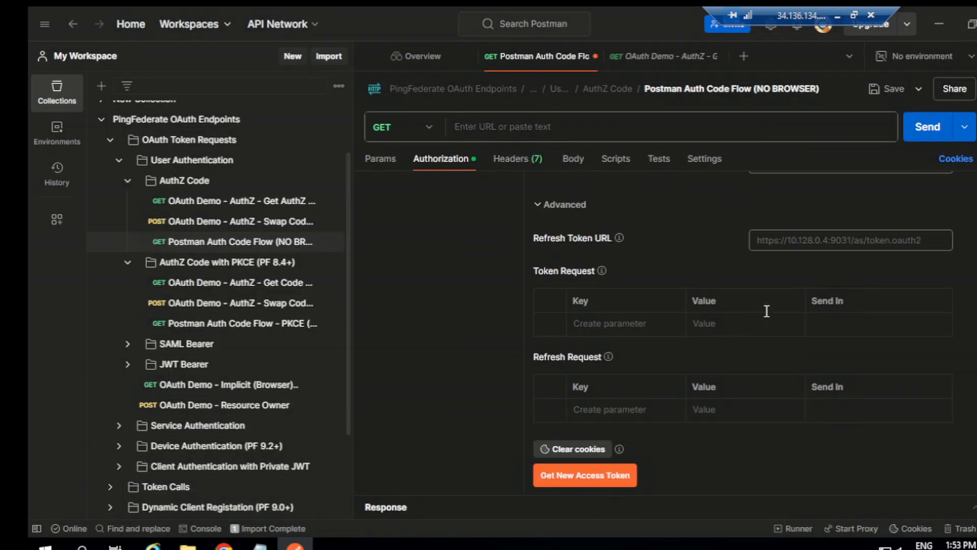
- Clear the cookies again, request another access token with the Clientcredential configuration and proceed to its details
scroll(741, 231, up, 5)
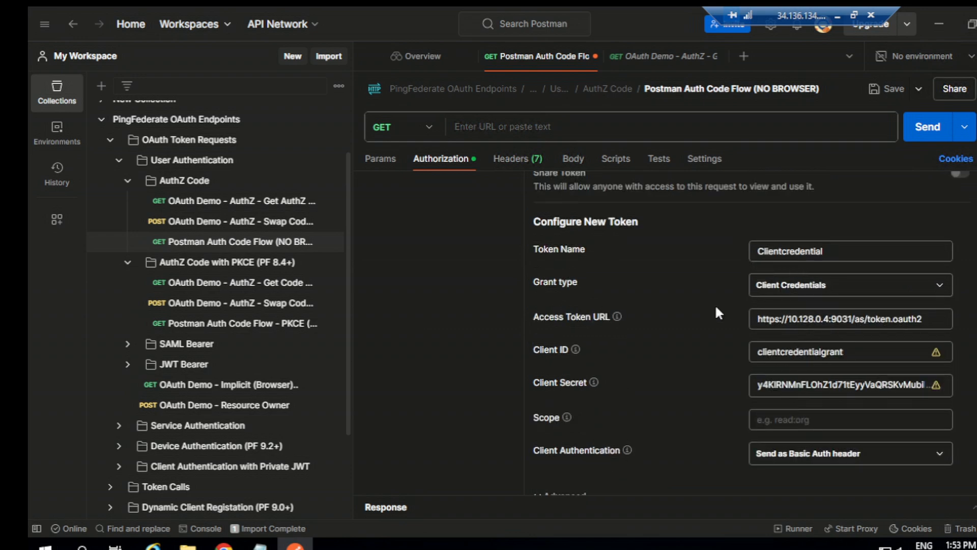
scroll(708, 321, down, 5)
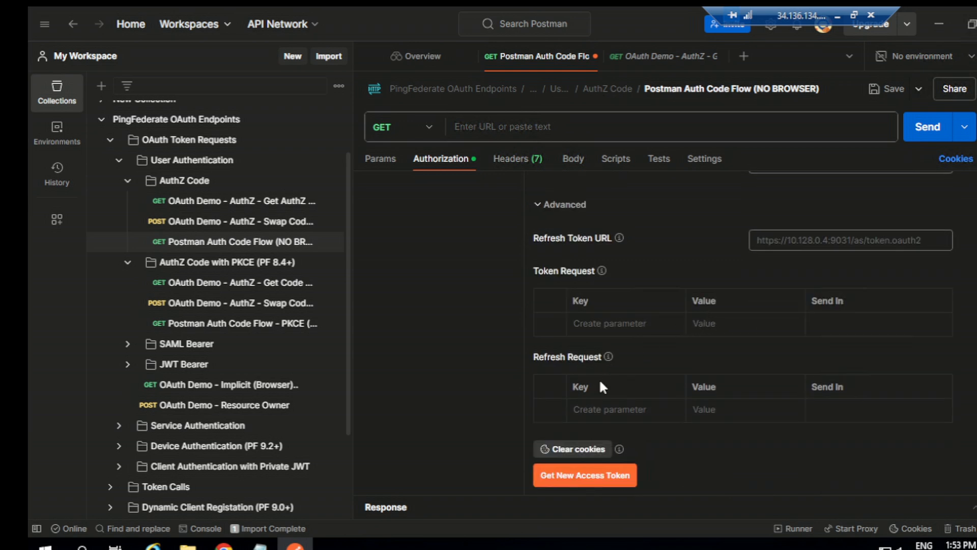
click(575, 449)
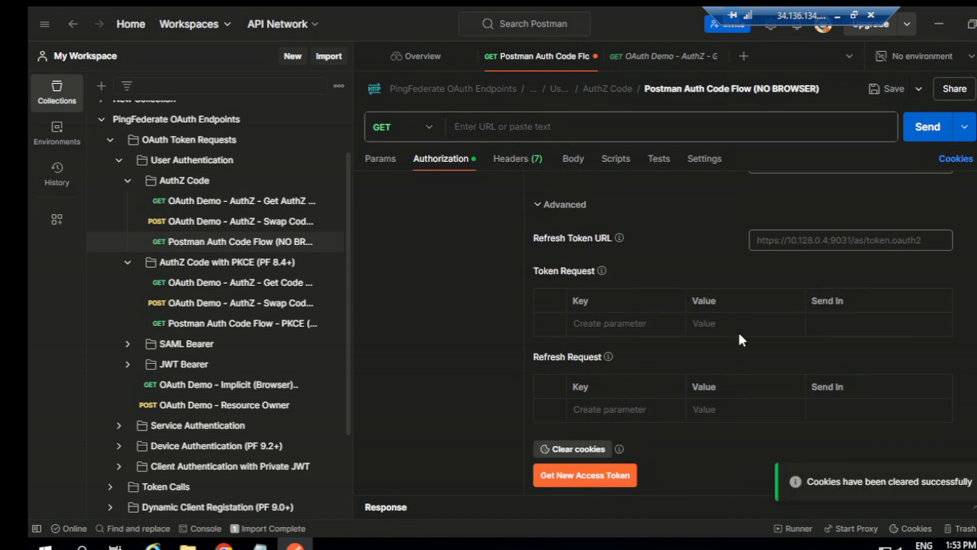
click(573, 475)
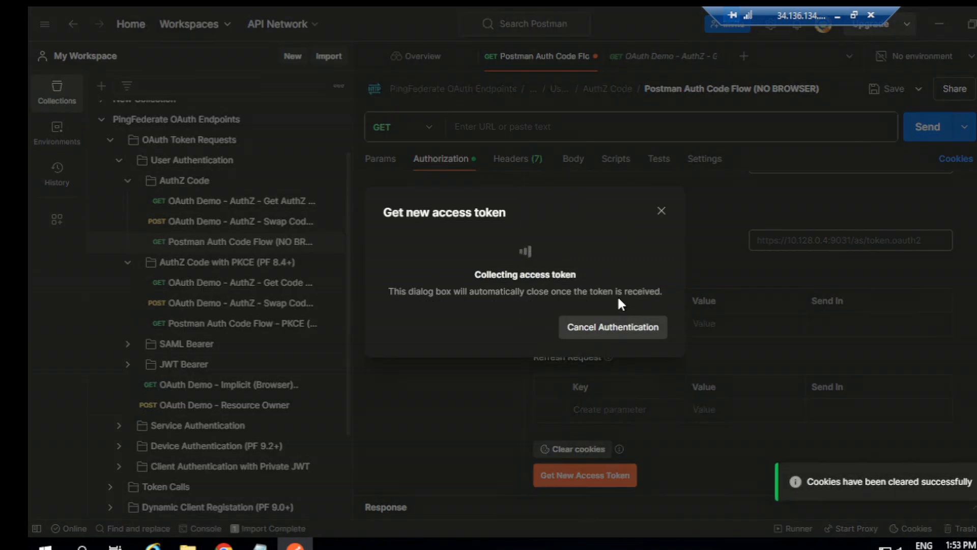
click(631, 336)
- Review the newest Clientcredential token's details and copy its full access token value
scroll(575, 328, down, 2)
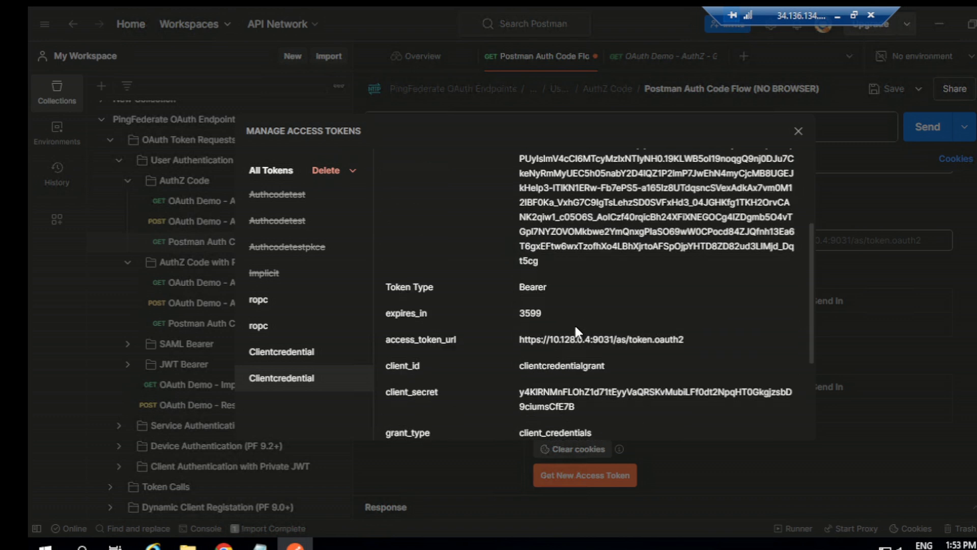
scroll(575, 330, down, 4)
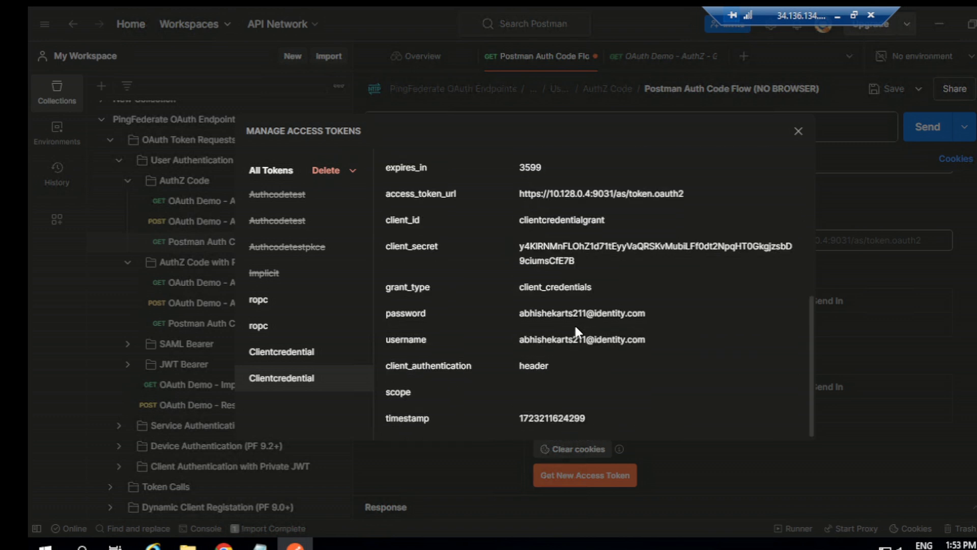
scroll(576, 329, up, 4)
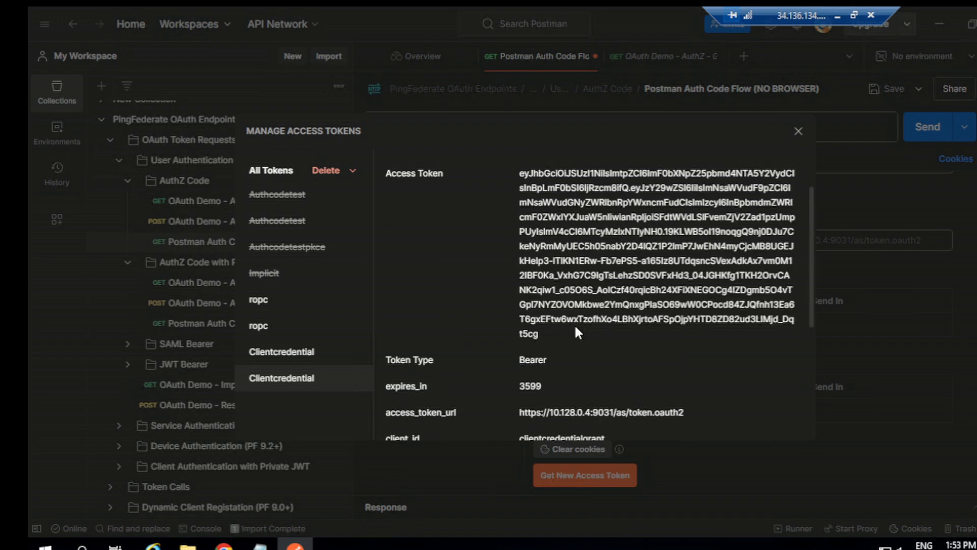
scroll(576, 330, up, 2)
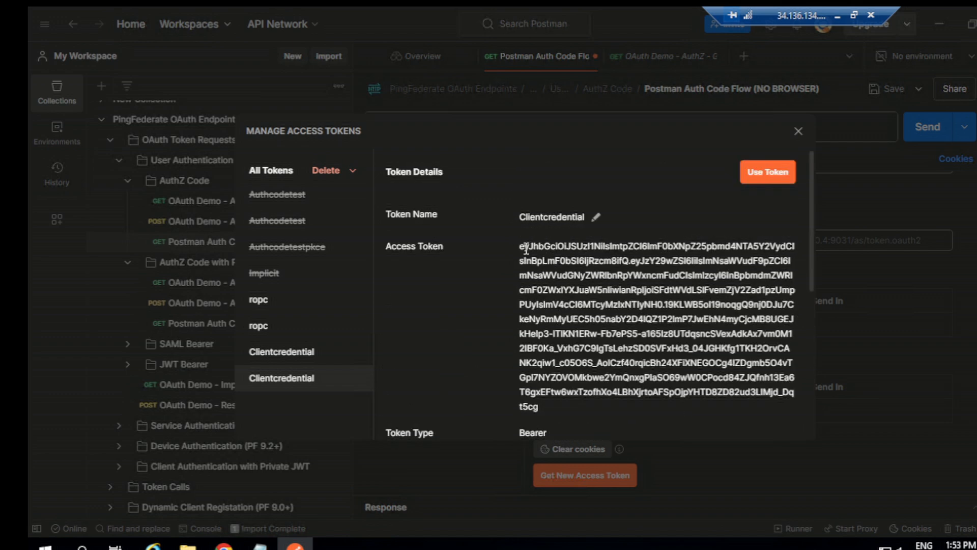
drag(520, 246, 557, 373)
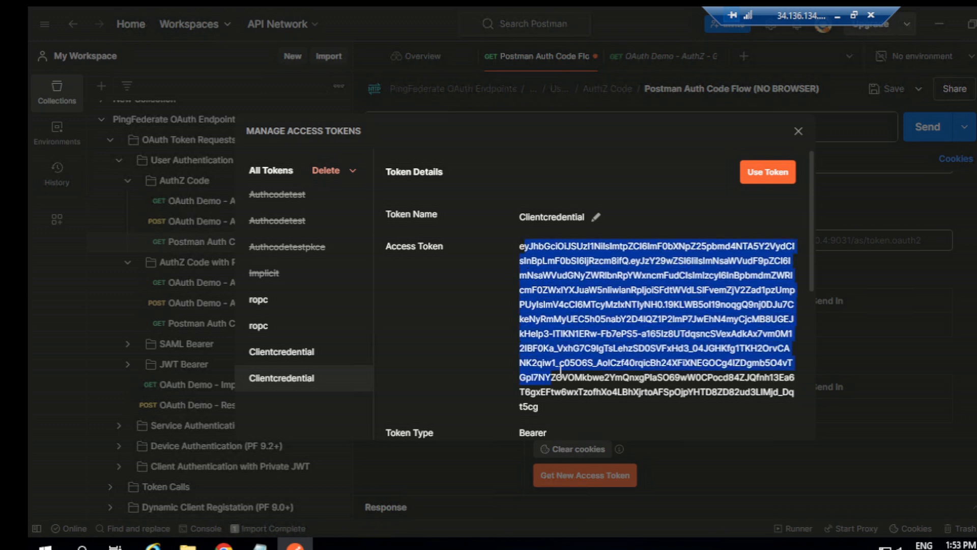
click(558, 374)
drag(520, 246, 545, 408)
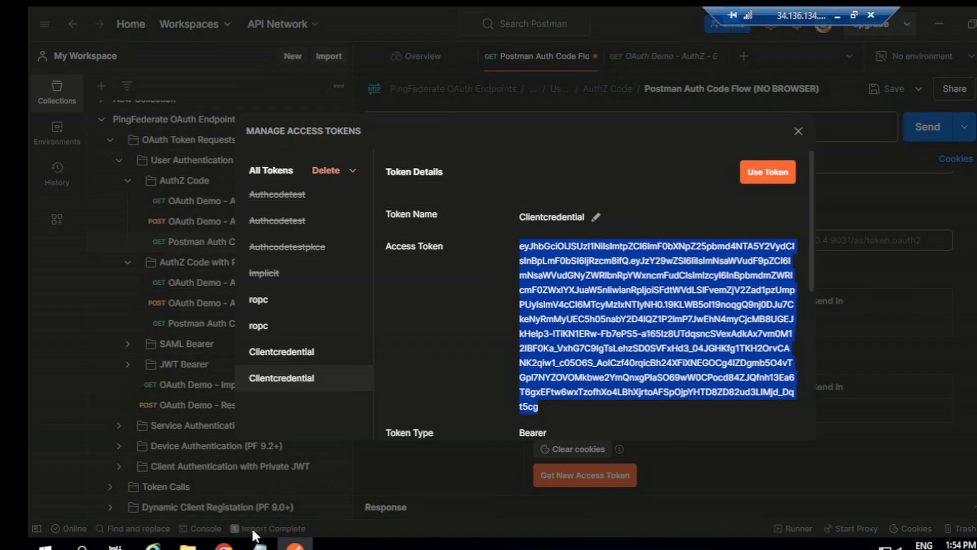
- Switch to Chrome and open jwt.io in a new tab
click(224, 544)
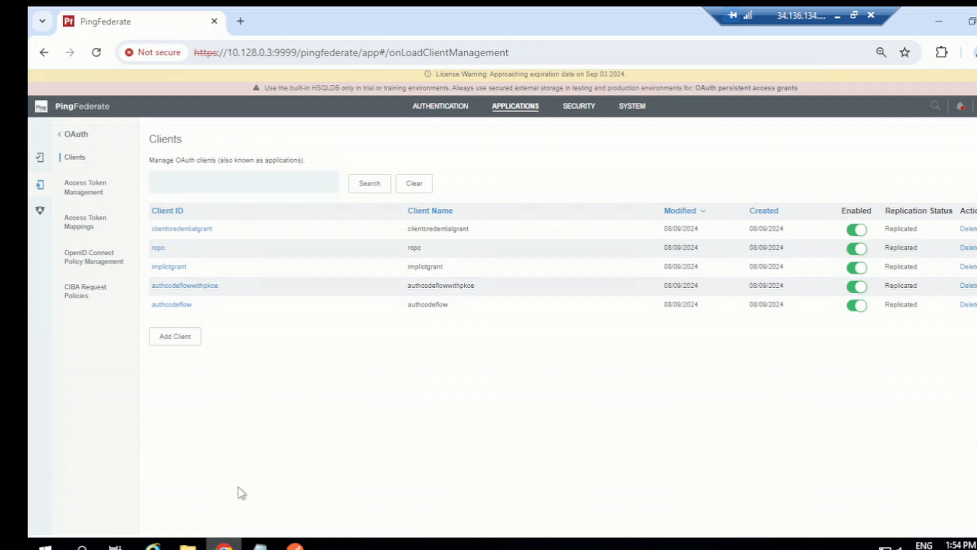
click(239, 23)
click(233, 49)
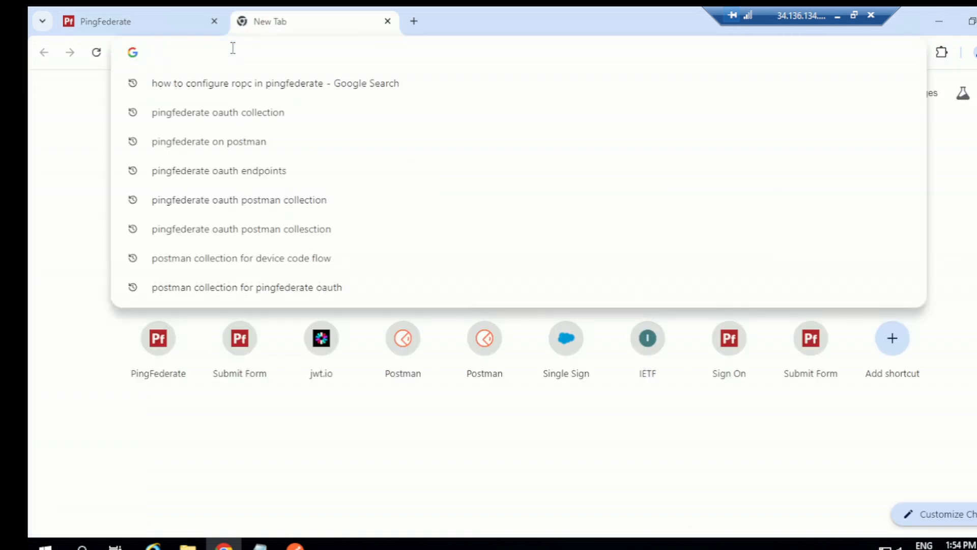
text(jwt.io)
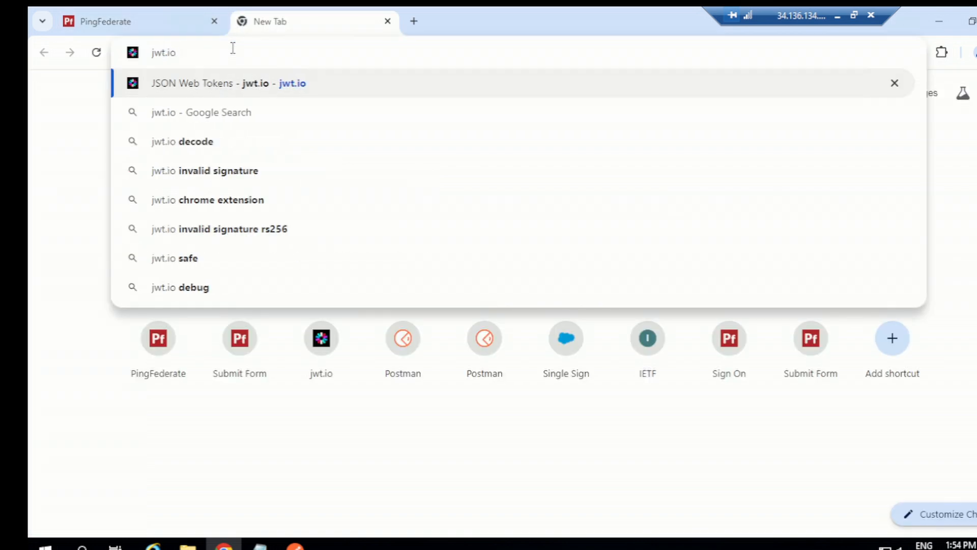
key(Return)
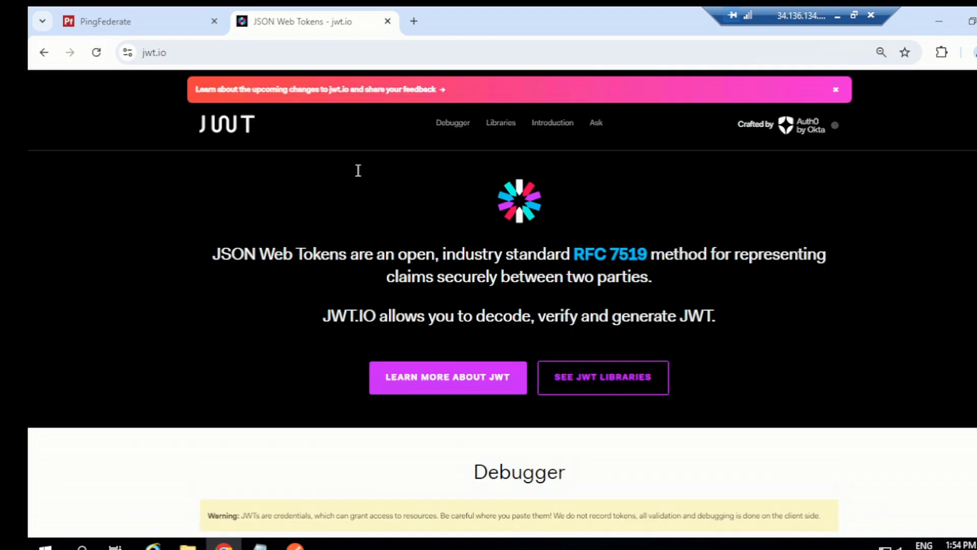
- Replace the debugger's sample encoded token with the copied access token and examine the decoded header and payload
scroll(375, 331, down, 5)
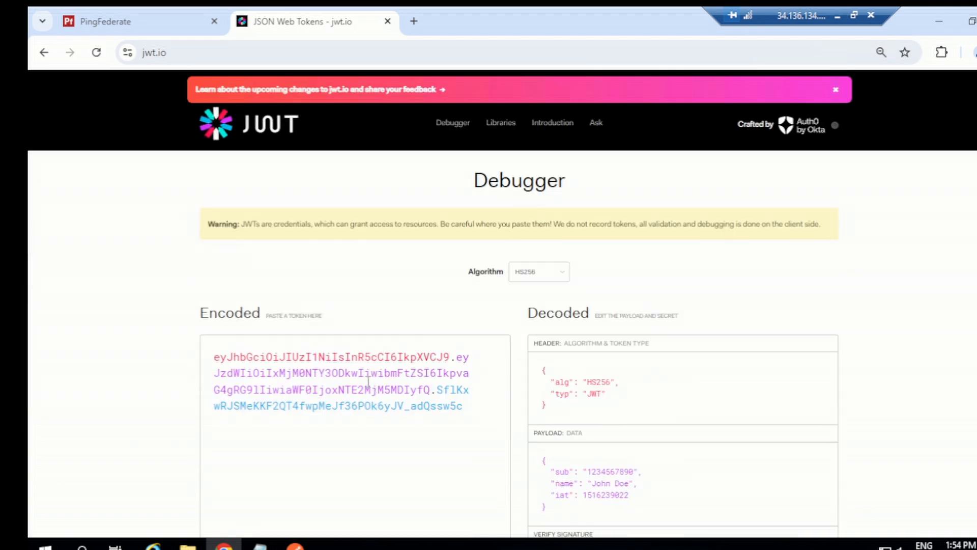
key(ctrl+a)
key(ctrl+v)
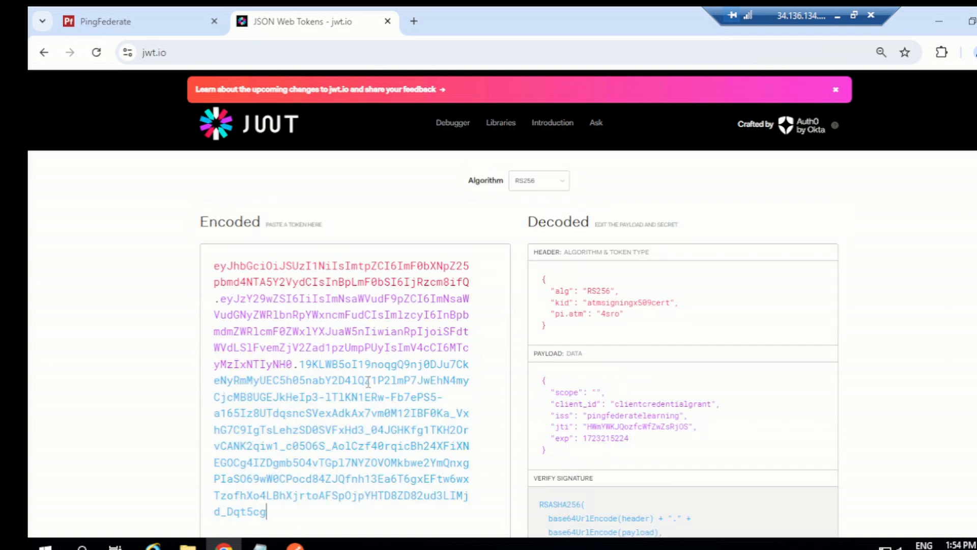
scroll(430, 350, down, 1)
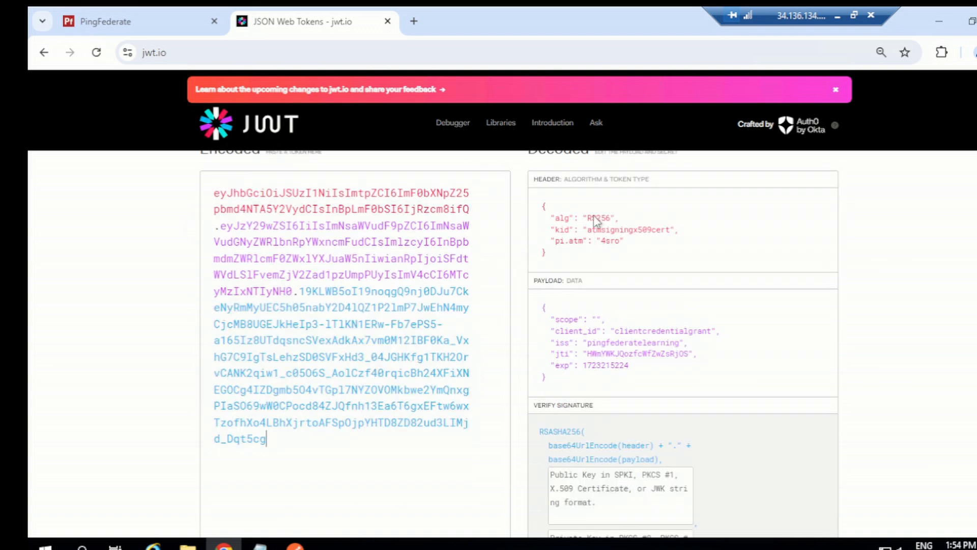
scroll(601, 270, down, 1)
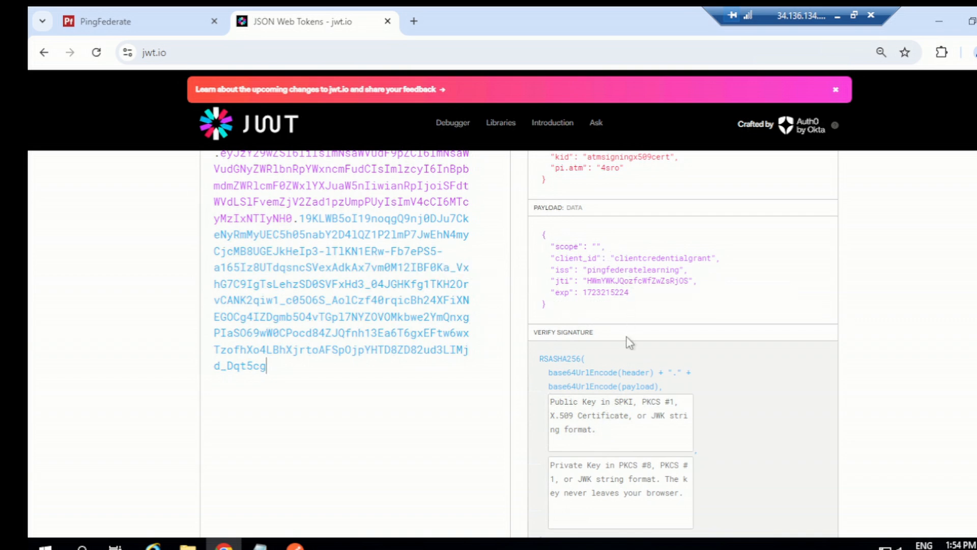
scroll(628, 337, down, 3)
scroll(628, 337, up, 3)
- Return to PingFederate and open the OAuth Access Token Mappings
click(141, 17)
click(515, 108)
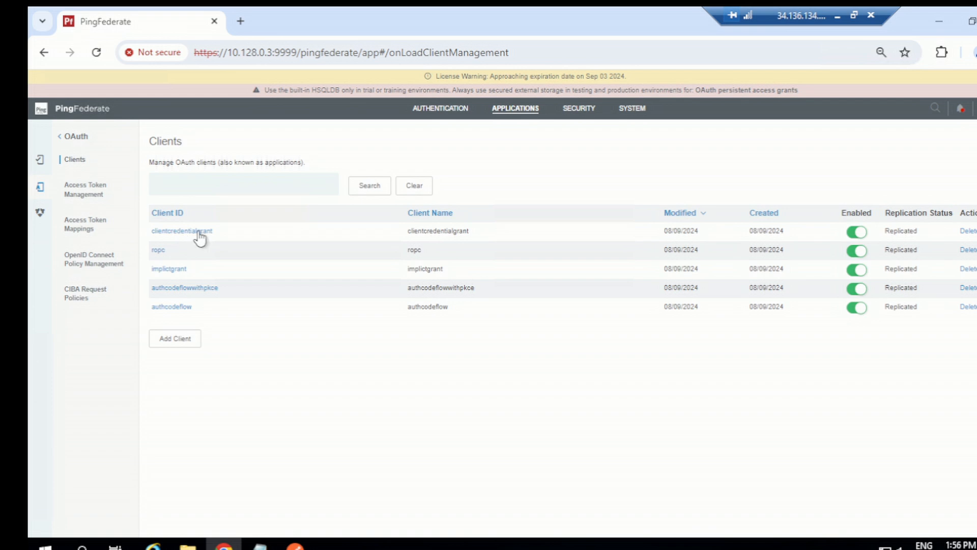
click(87, 229)
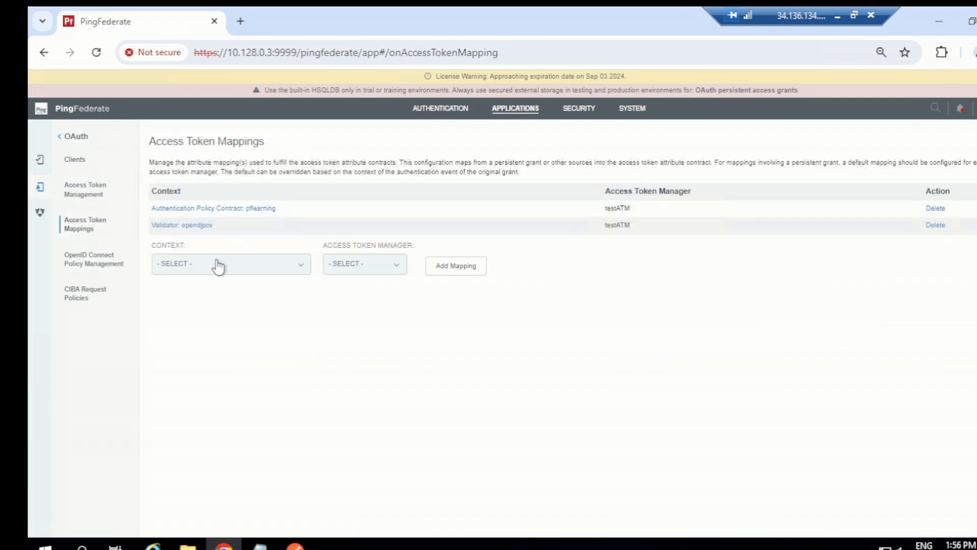
- Add an access token mapping by choosing its context and access token manager, and proceed to Contract Fulfillment without an attribute source
click(218, 265)
click(207, 297)
click(371, 266)
click(362, 288)
click(457, 268)
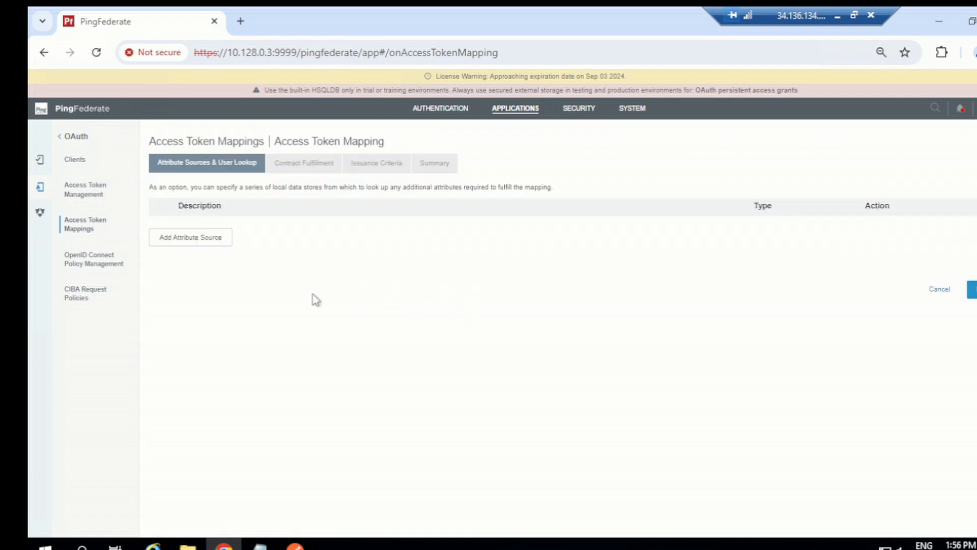
click(972, 289)
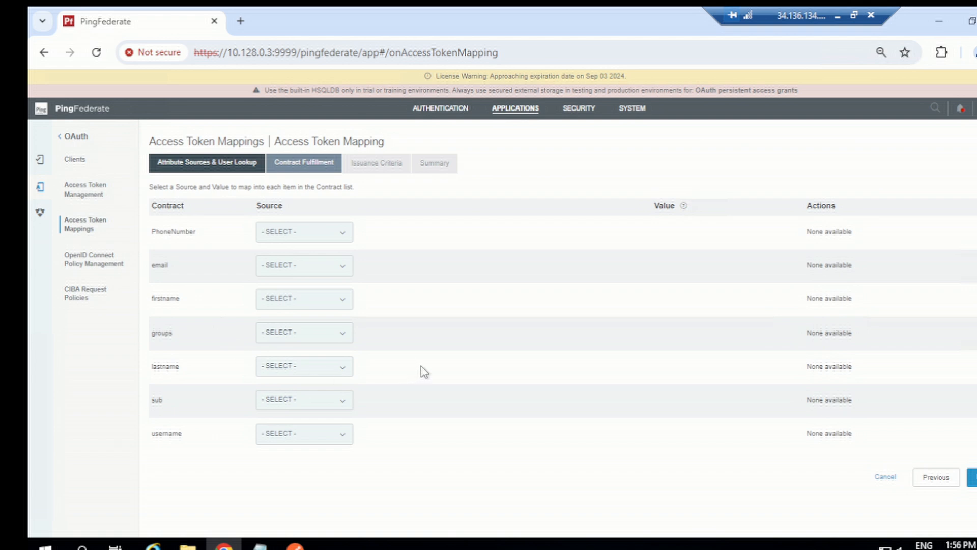
- Set the source of PhoneNumber, email, firstname, groups and lastname to No Mapping
click(321, 234)
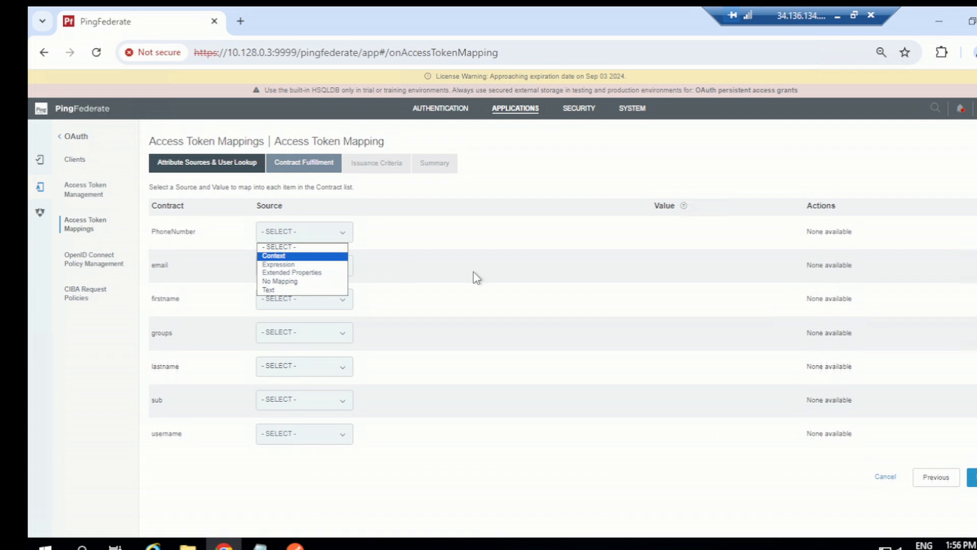
click(218, 233)
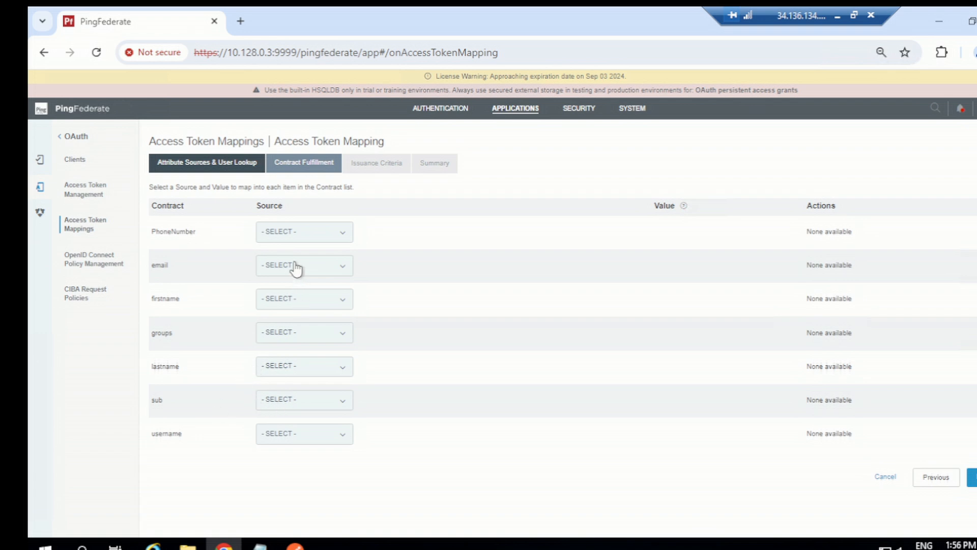
click(299, 240)
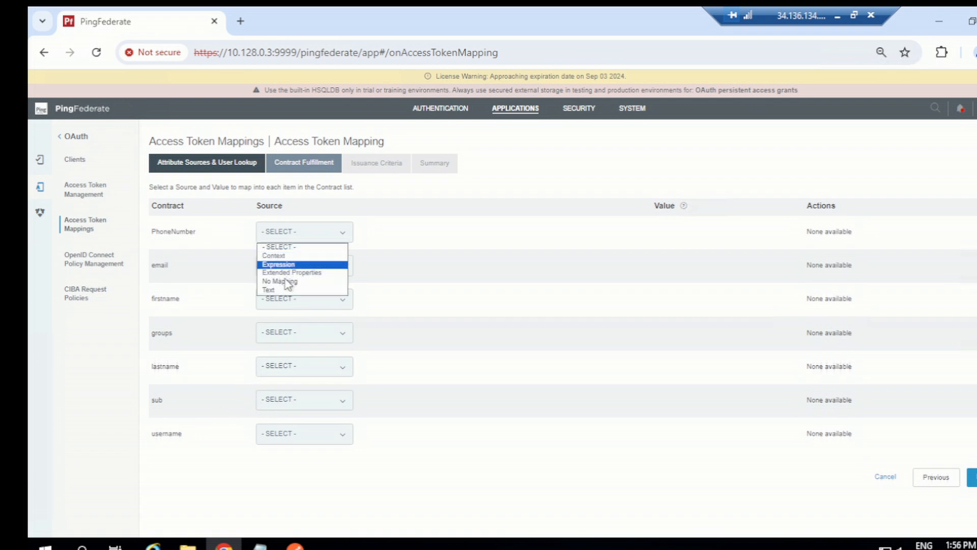
click(284, 282)
click(292, 266)
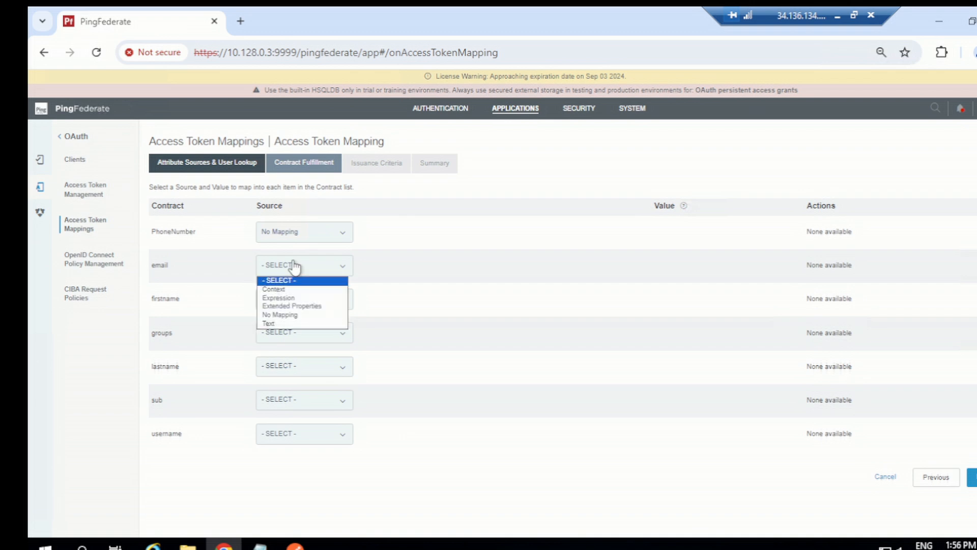
click(297, 315)
click(288, 302)
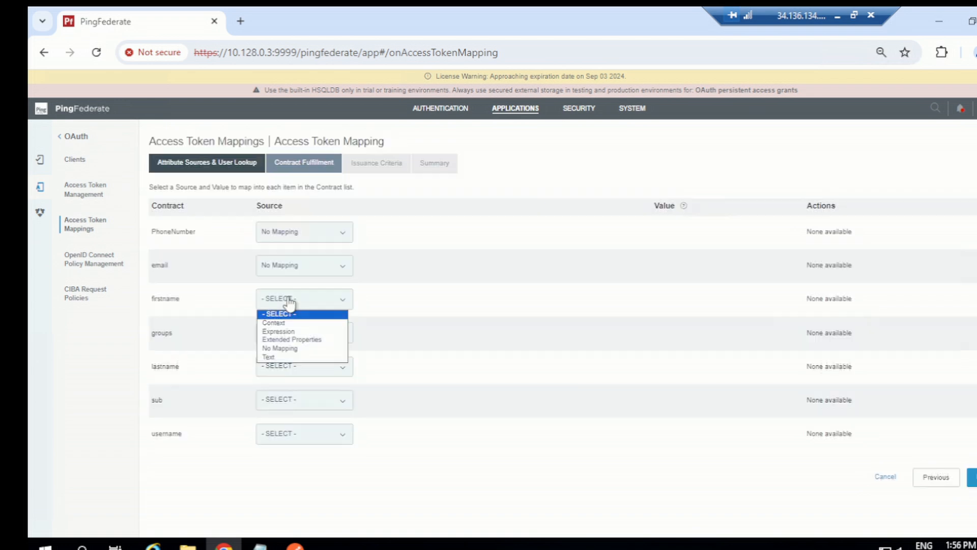
click(293, 348)
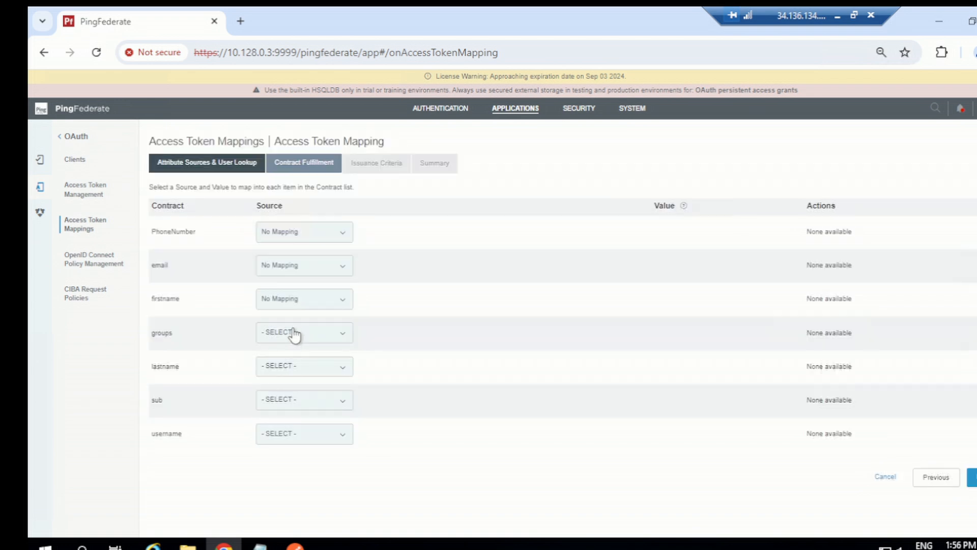
click(293, 333)
click(297, 383)
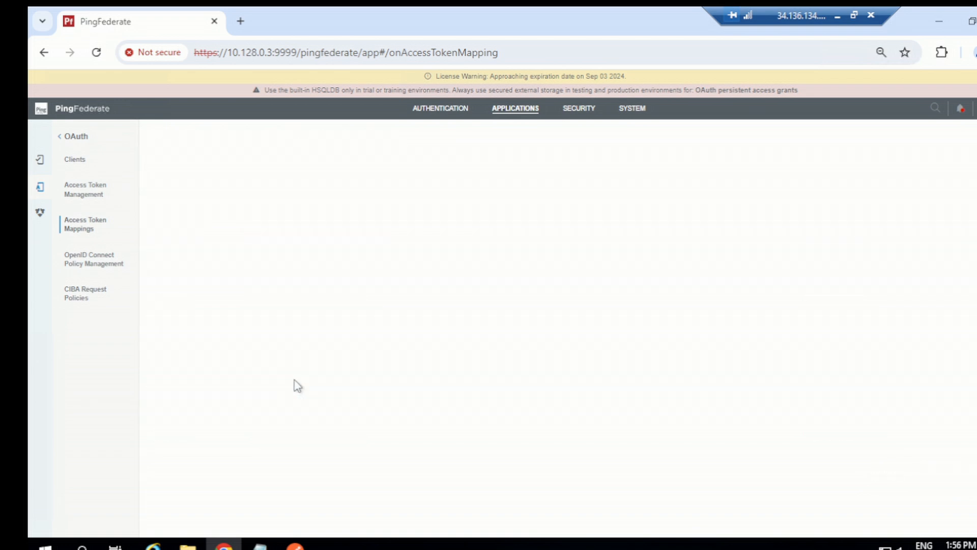
click(291, 367)
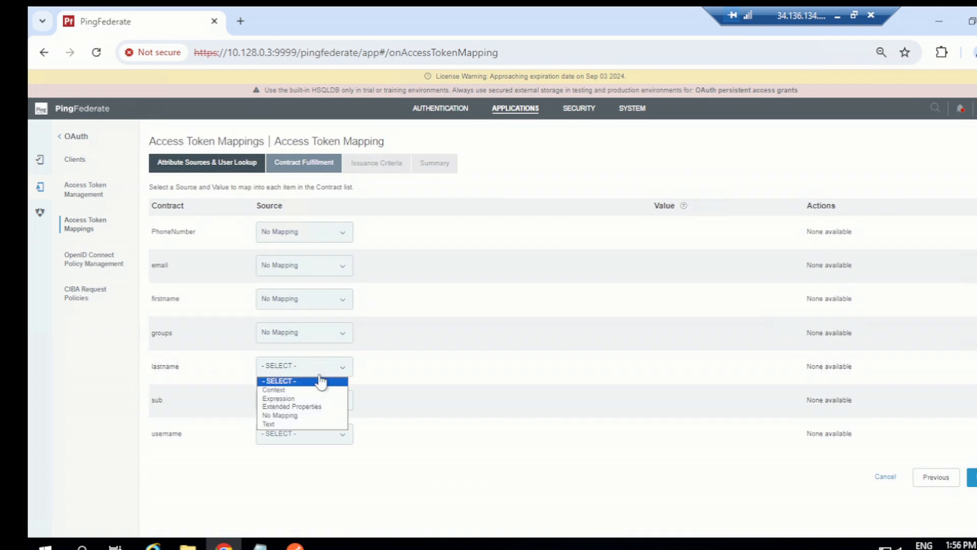
click(298, 416)
- Fulfil both sub and username from the Context source, with Client ID as the value of each
click(291, 402)
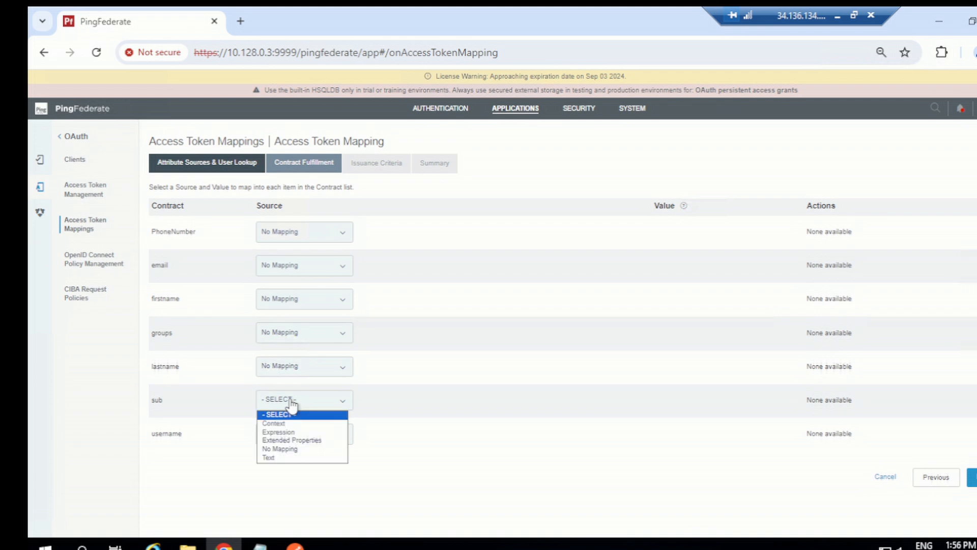
click(291, 425)
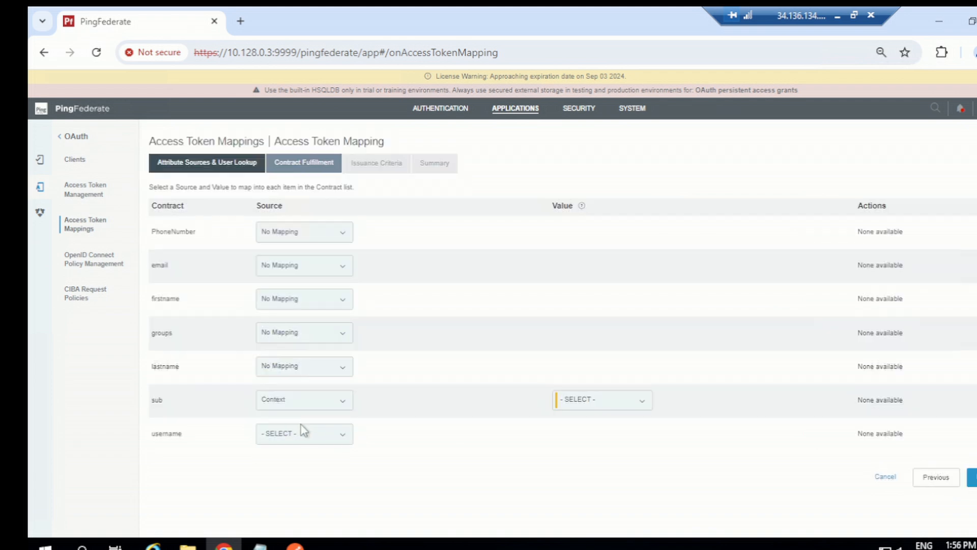
click(595, 404)
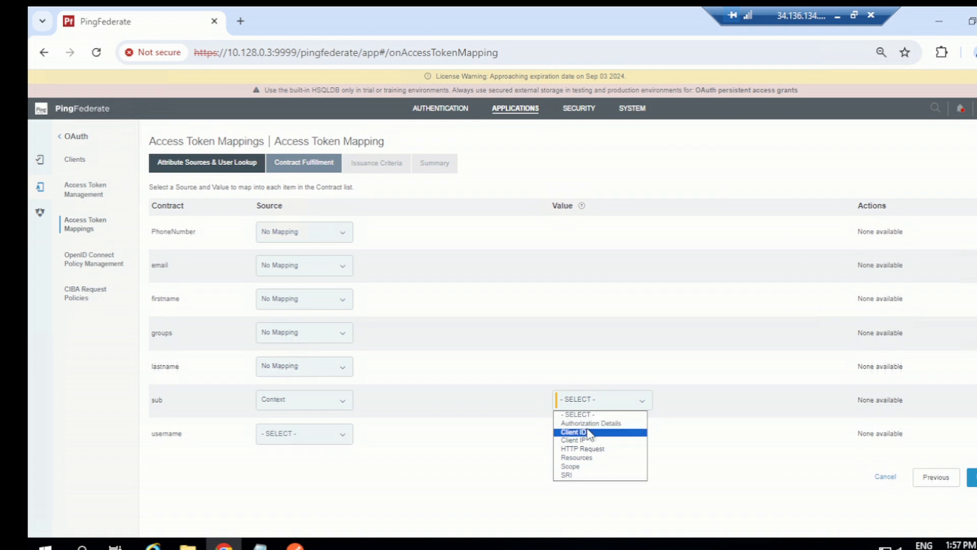
click(589, 432)
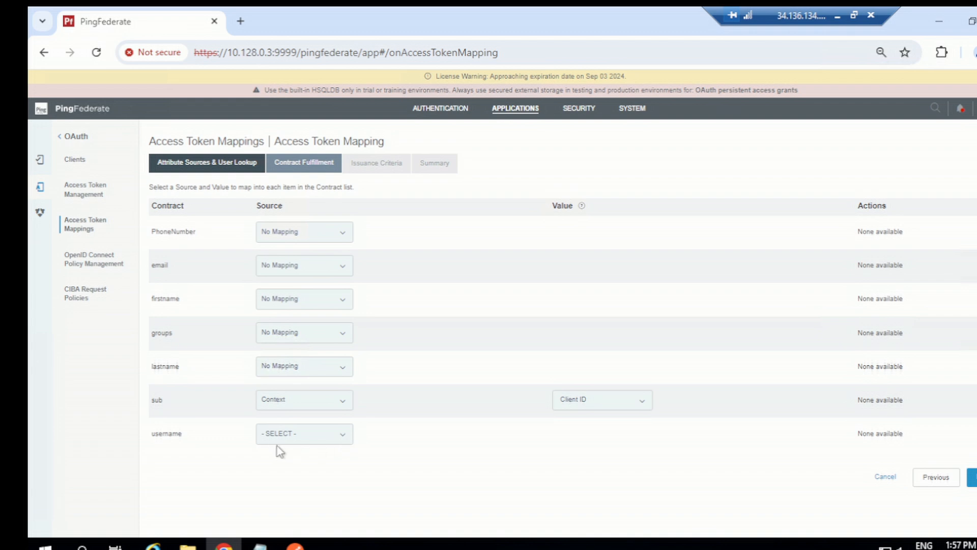
click(294, 437)
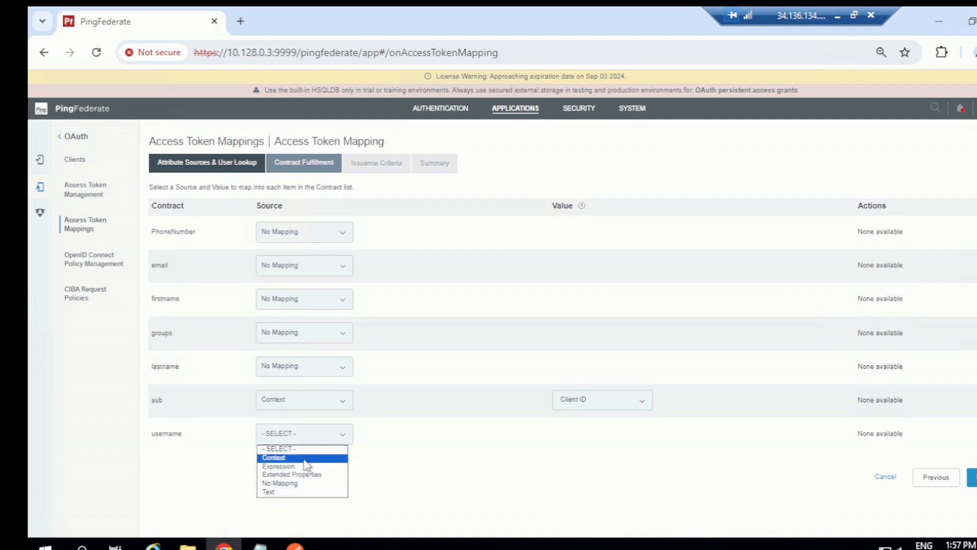
click(299, 457)
click(568, 435)
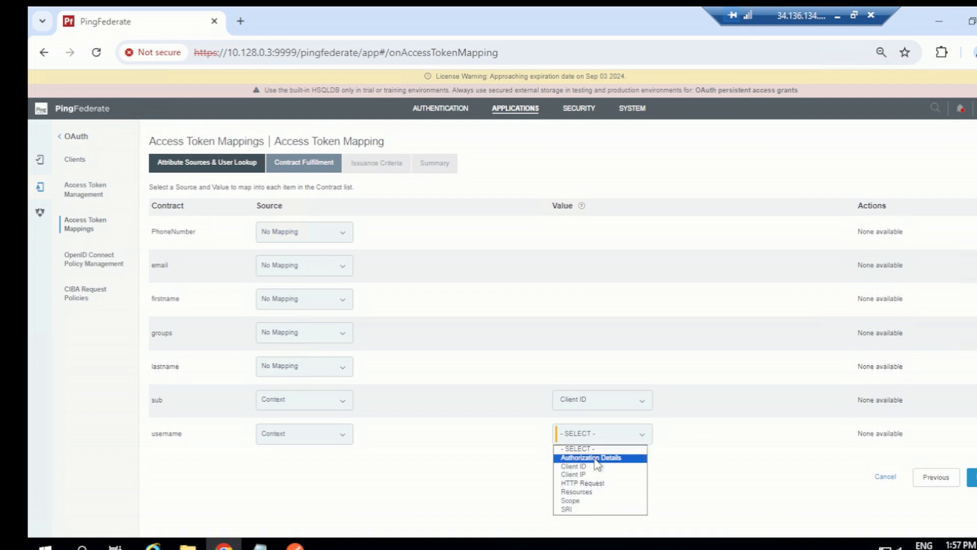
click(577, 466)
- Save the access token mapping without any issuance criteria, and replicate the configuration to the cluster nodes
click(971, 476)
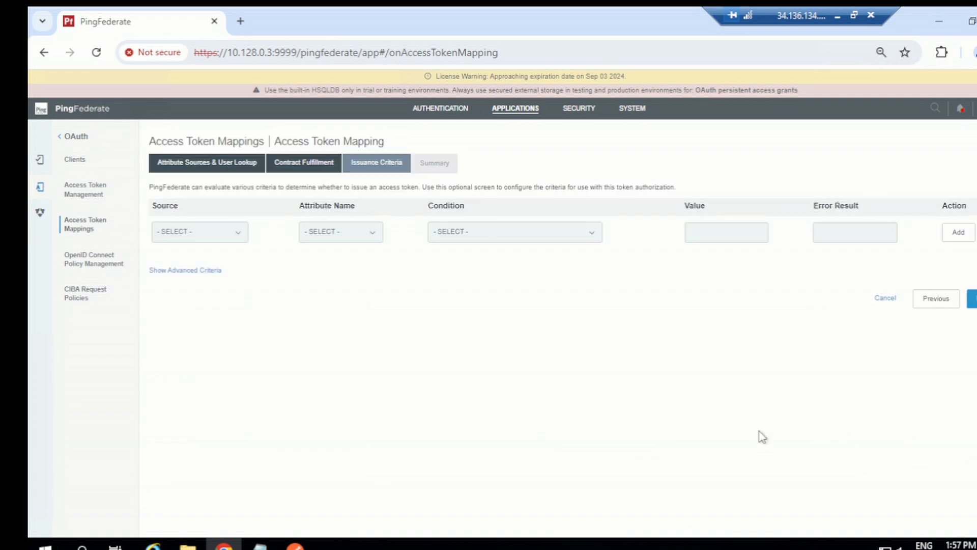
click(972, 308)
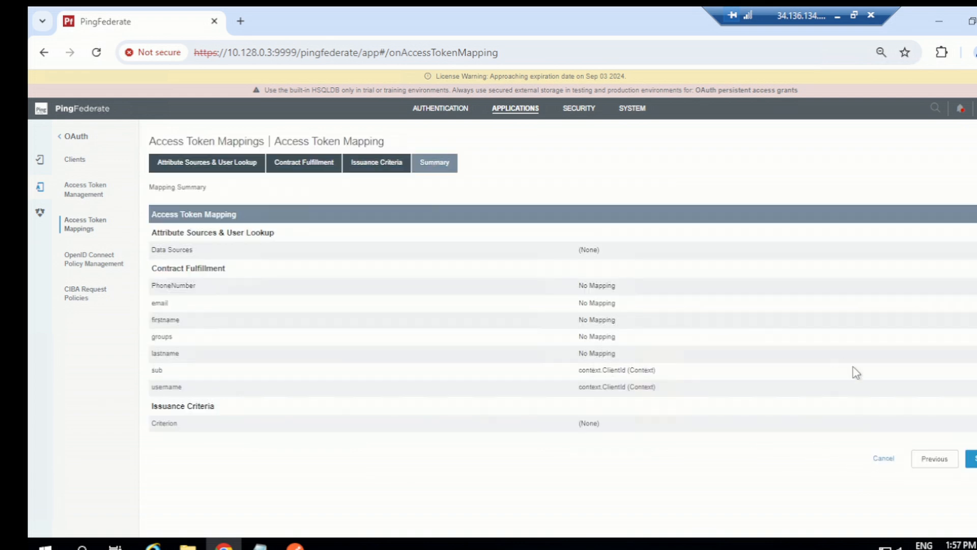
click(972, 459)
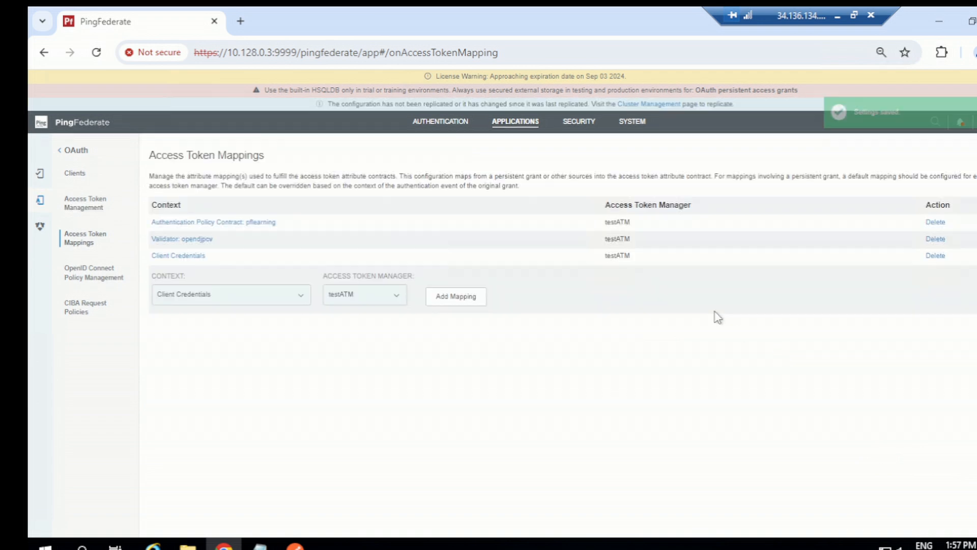
click(667, 105)
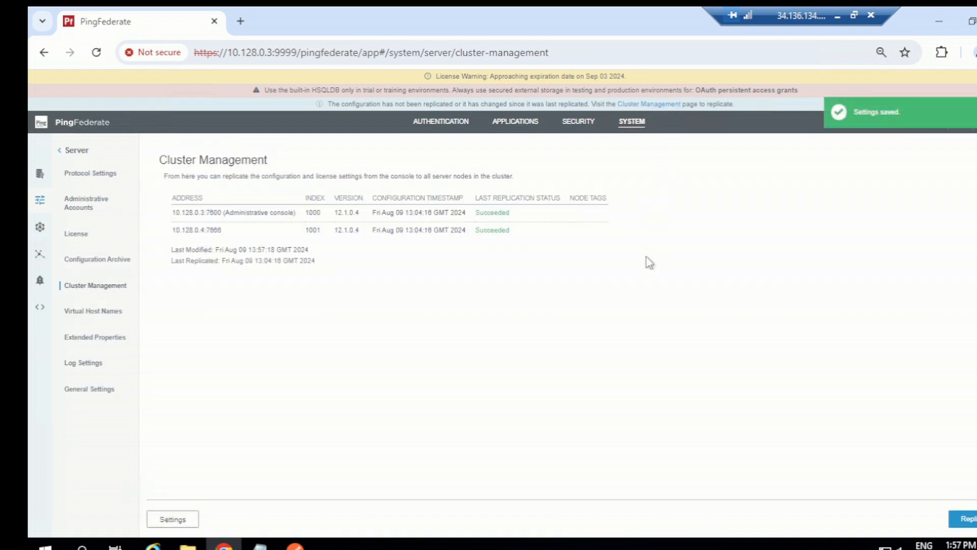
click(963, 520)
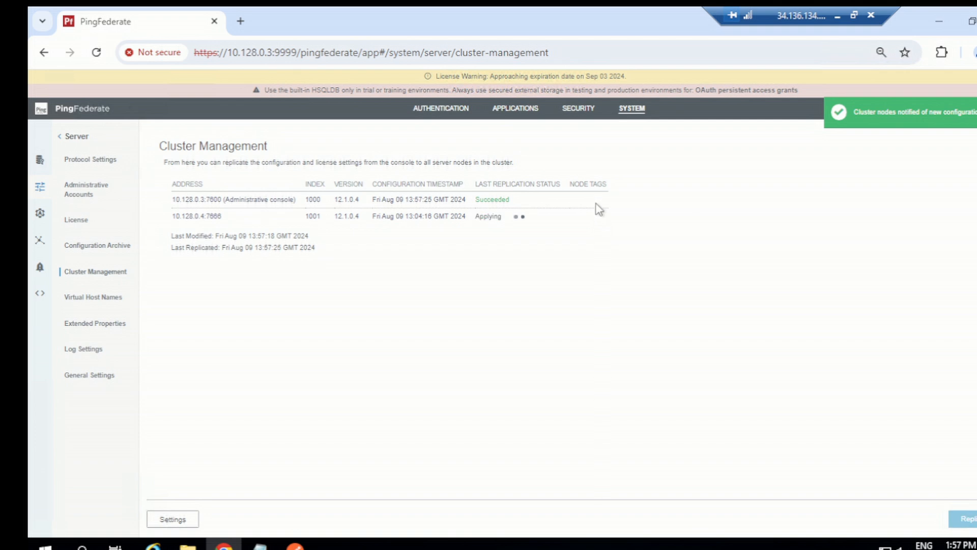
- Reopen the OAuth Access Token Mappings to review the saved mappings
click(515, 111)
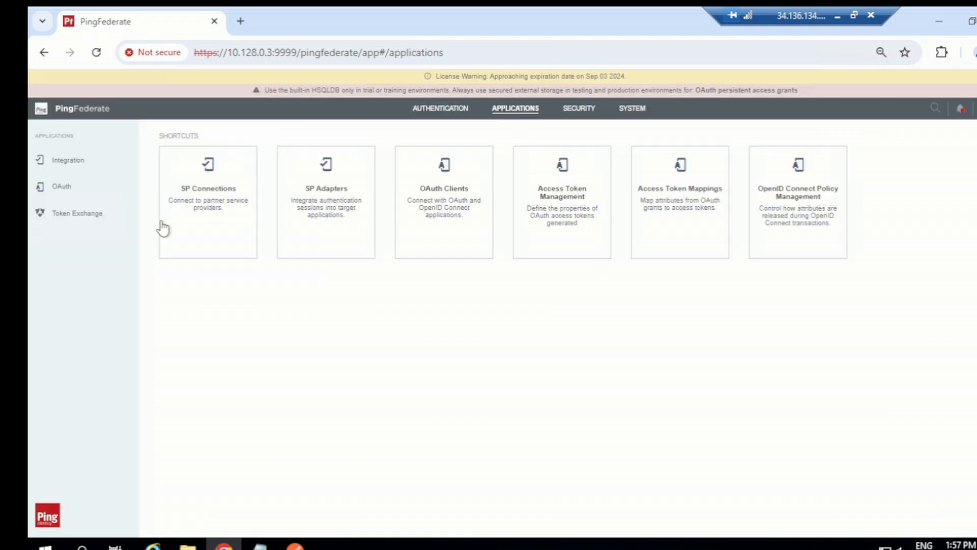
click(102, 198)
click(123, 229)
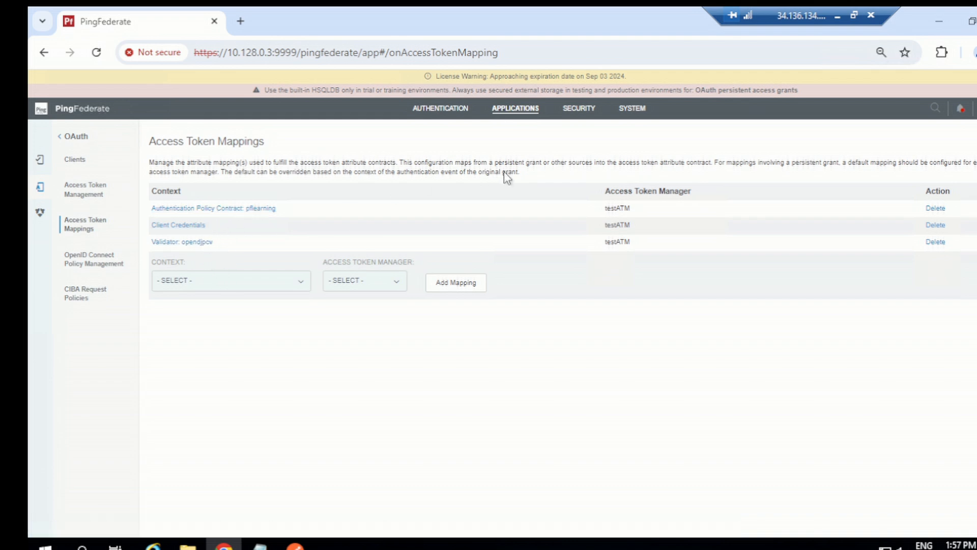
- Switch to Postman, close the previous token's details and clear the cookies
click(295, 545)
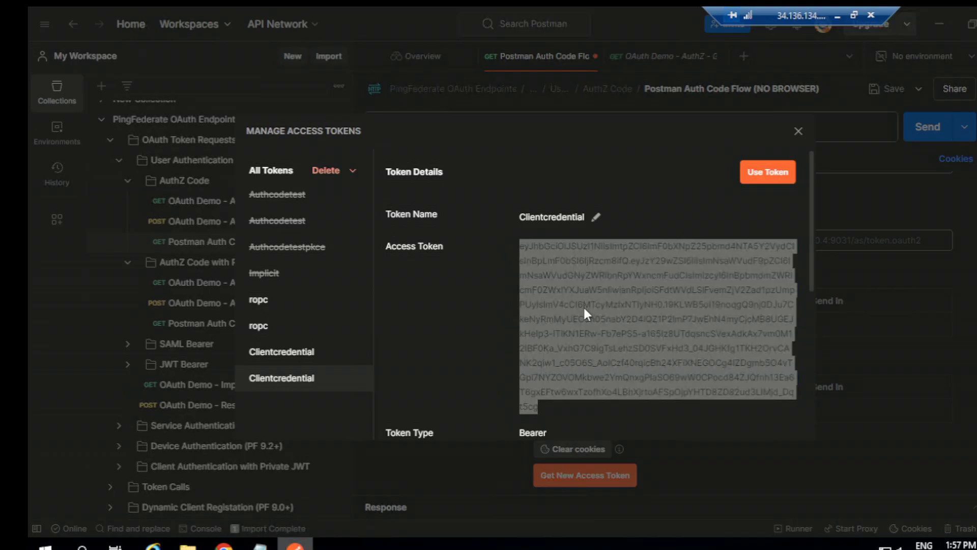
click(822, 188)
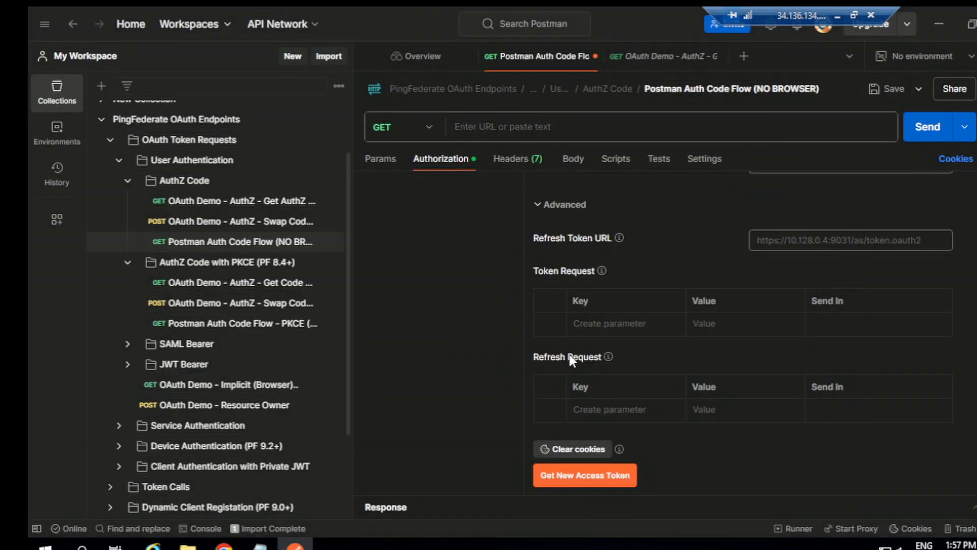
click(563, 449)
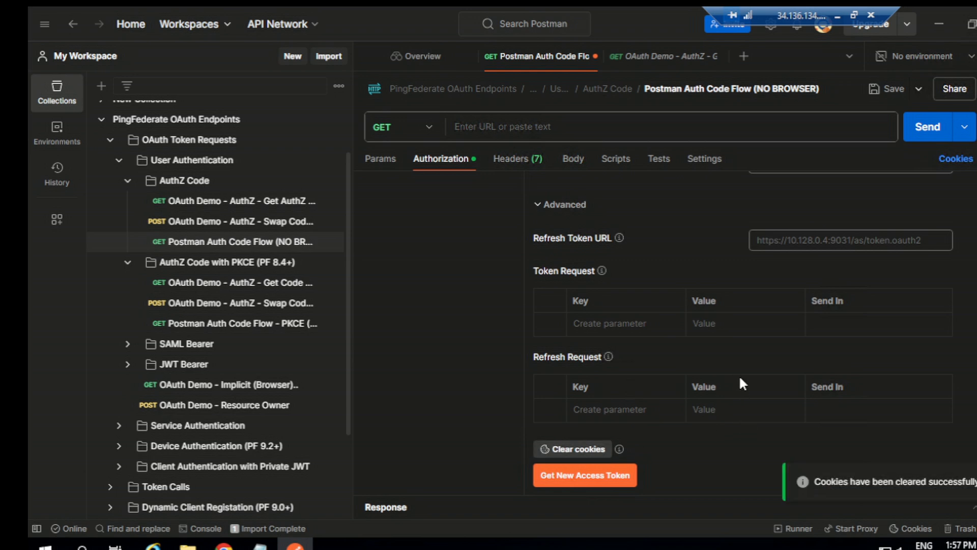
- Check the Client Credentials token configuration, request a new access token and proceed to its details
scroll(734, 274, up, 3)
scroll(748, 263, up, 3)
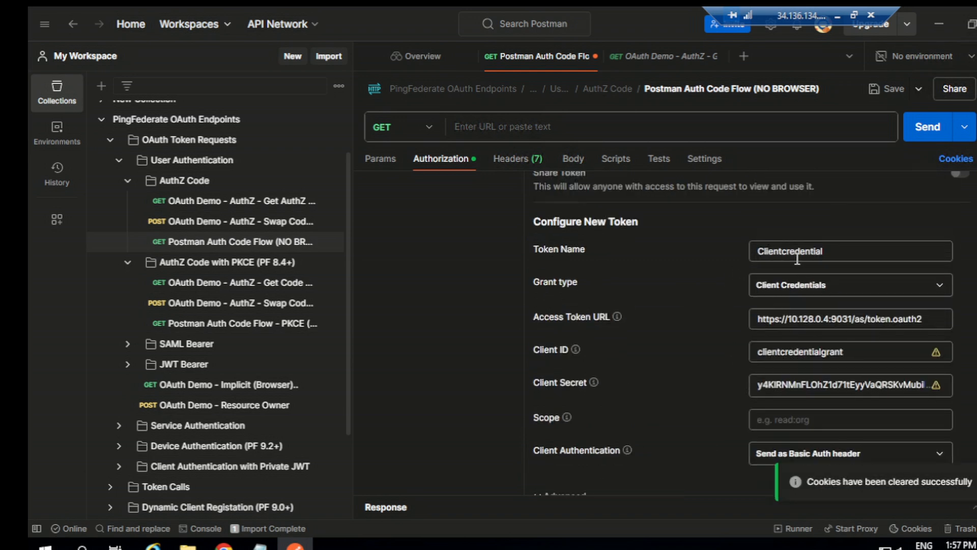
scroll(772, 301, down, 3)
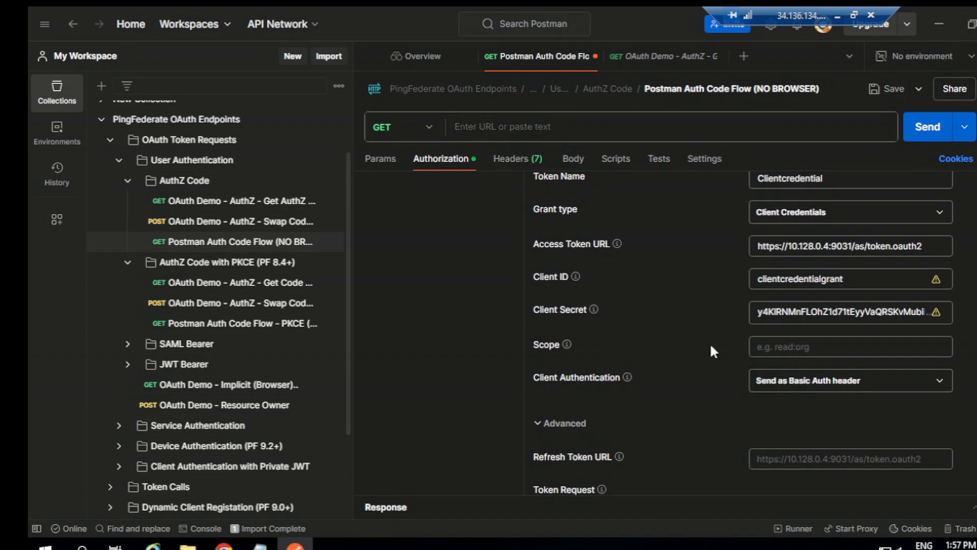
scroll(712, 351, down, 3)
scroll(685, 366, down, 3)
click(596, 473)
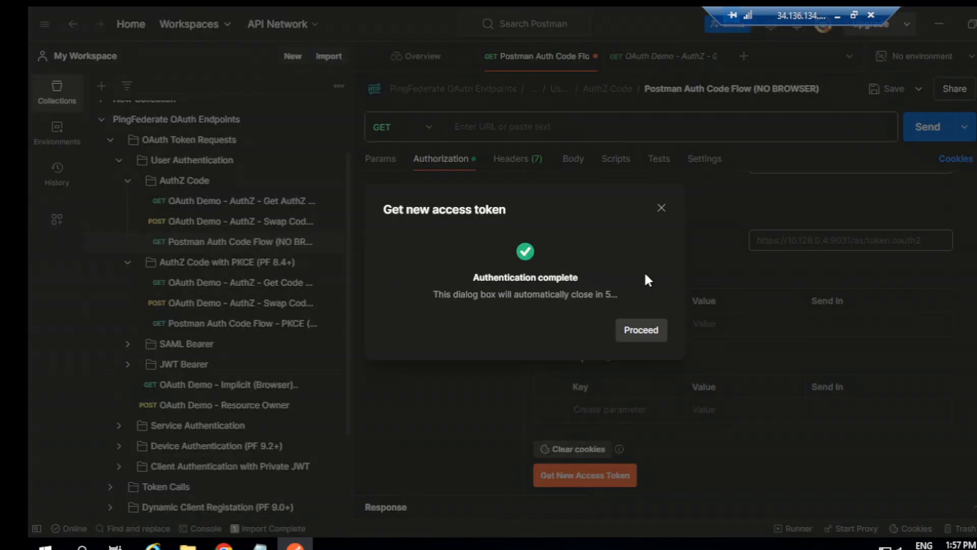
click(655, 331)
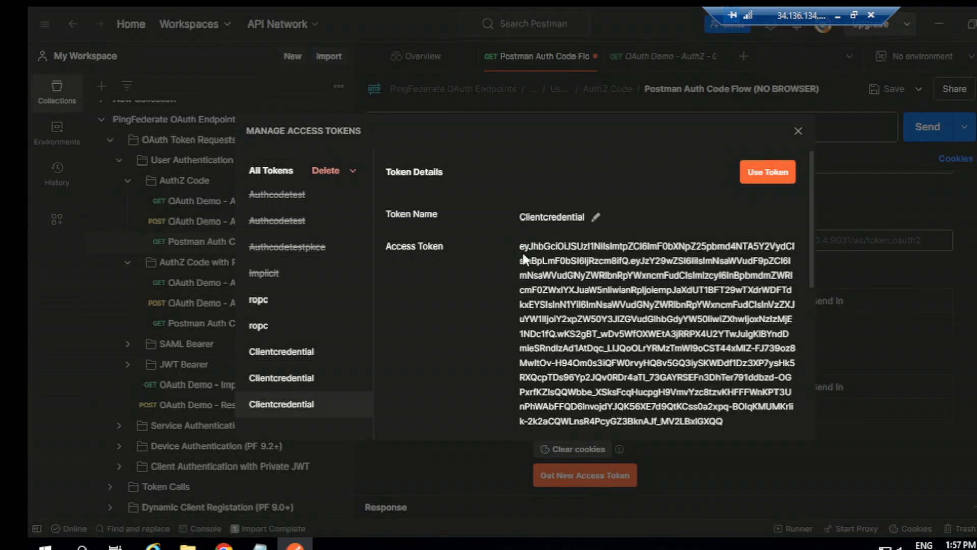
- Copy the full value of the new Clientcredential access token
drag(519, 246, 735, 203)
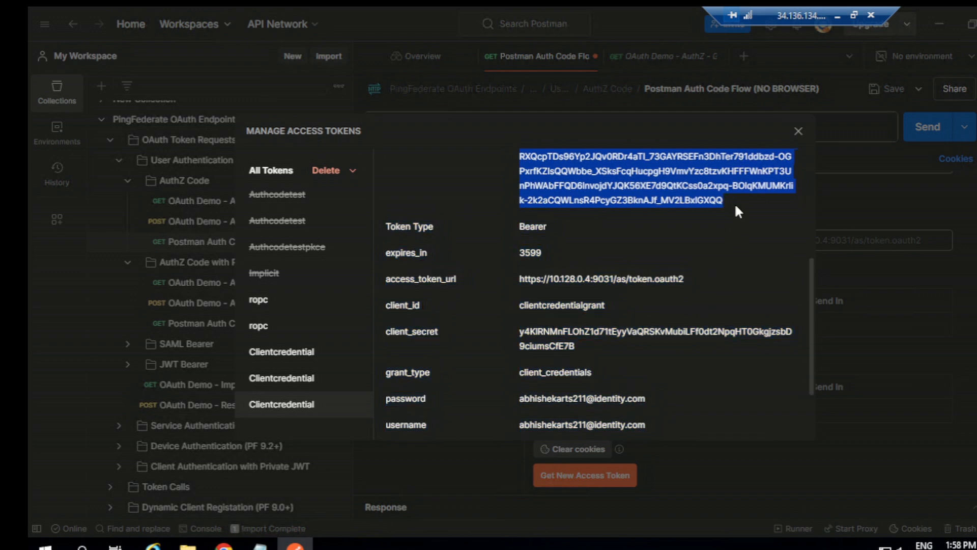
right_click(693, 186)
click(484, 242)
- Switch to Chrome and open jwt.io in a new browser tab
click(224, 543)
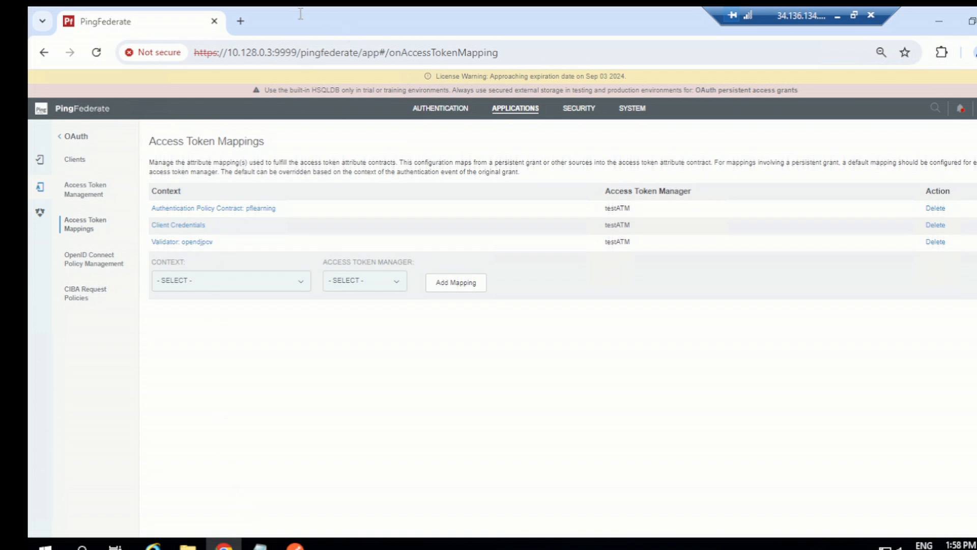
click(245, 22)
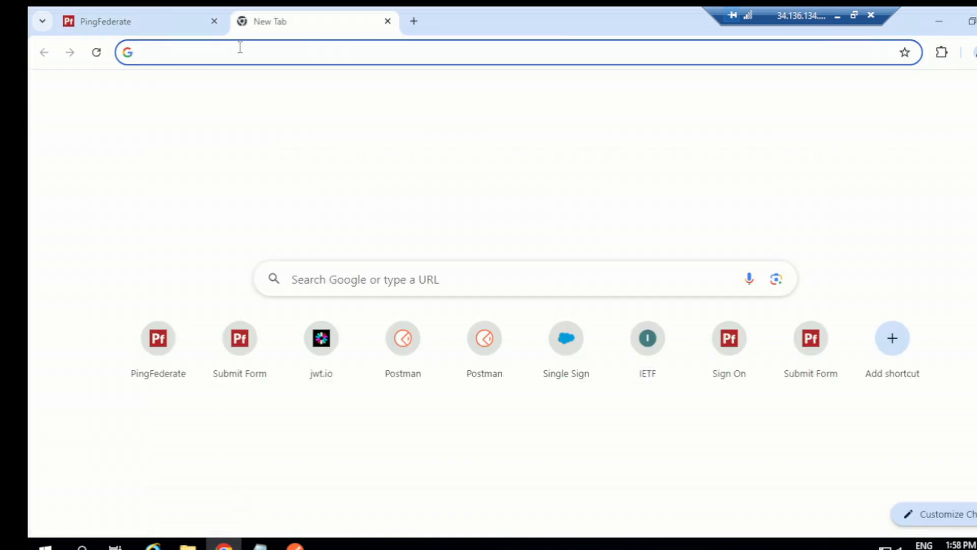
text(jwt.io)
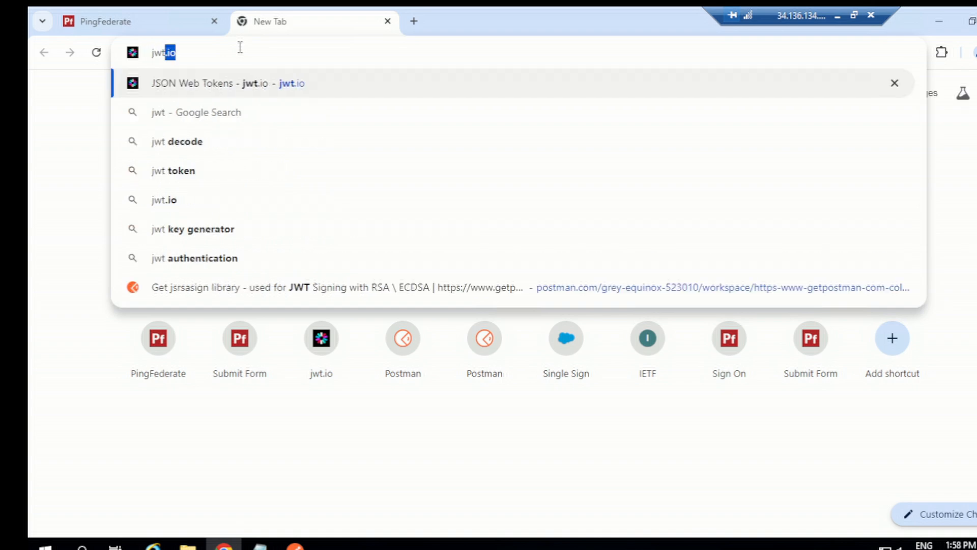
key(Return)
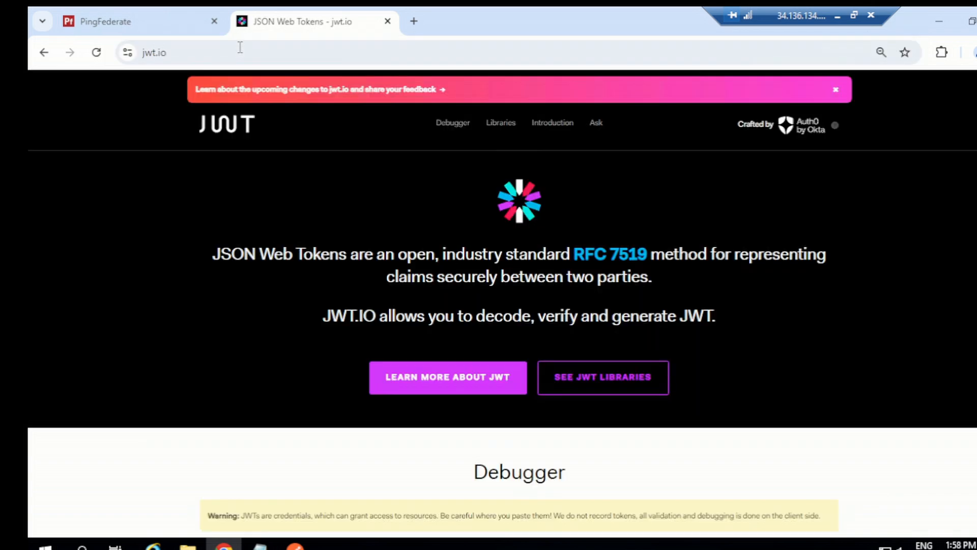
- Replace the debugger's sample encoded token with the new access token and examine the decoded sub and username claims
scroll(407, 397, down, 2)
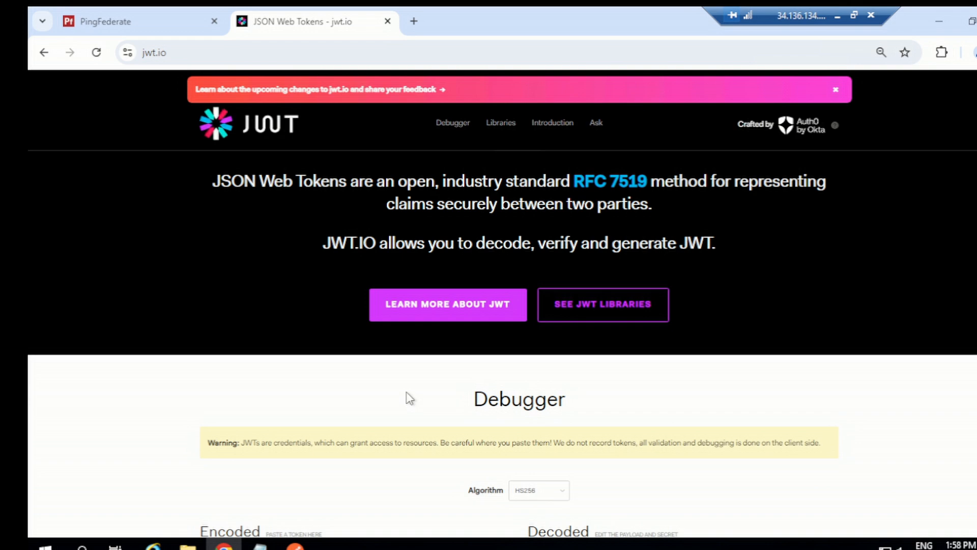
scroll(407, 397, down, 4)
scroll(366, 382, down, 2)
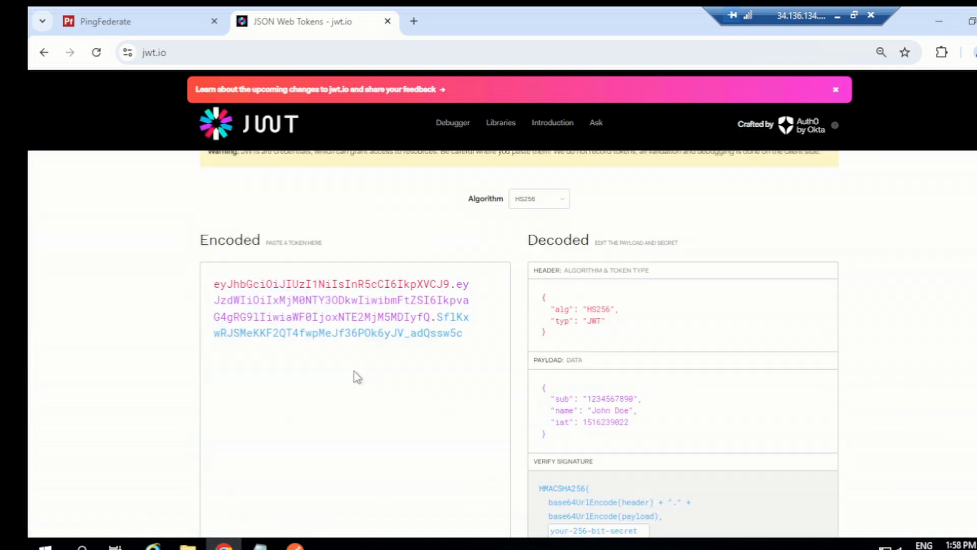
triple_click(325, 311)
key(ctrl+v)
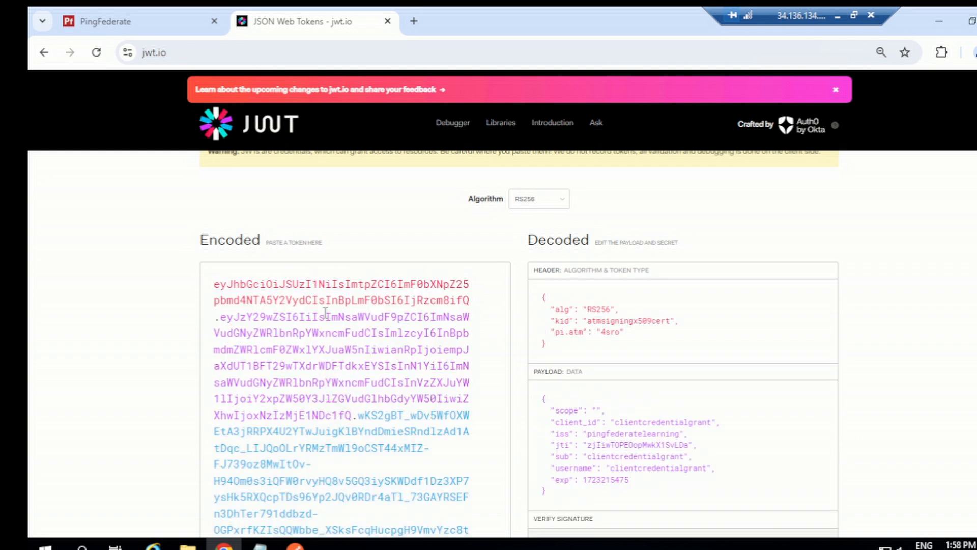
scroll(560, 316, down, 2)
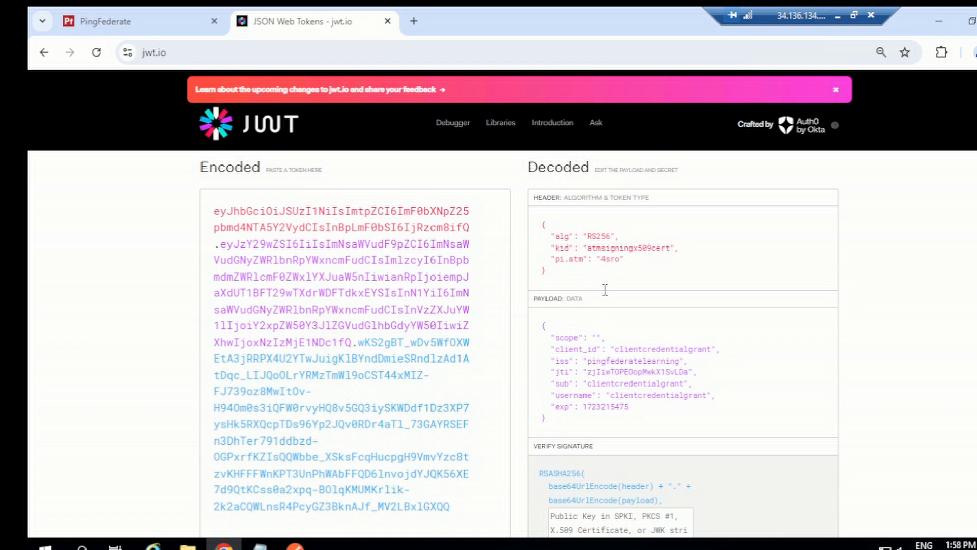
scroll(604, 287, down, 2)
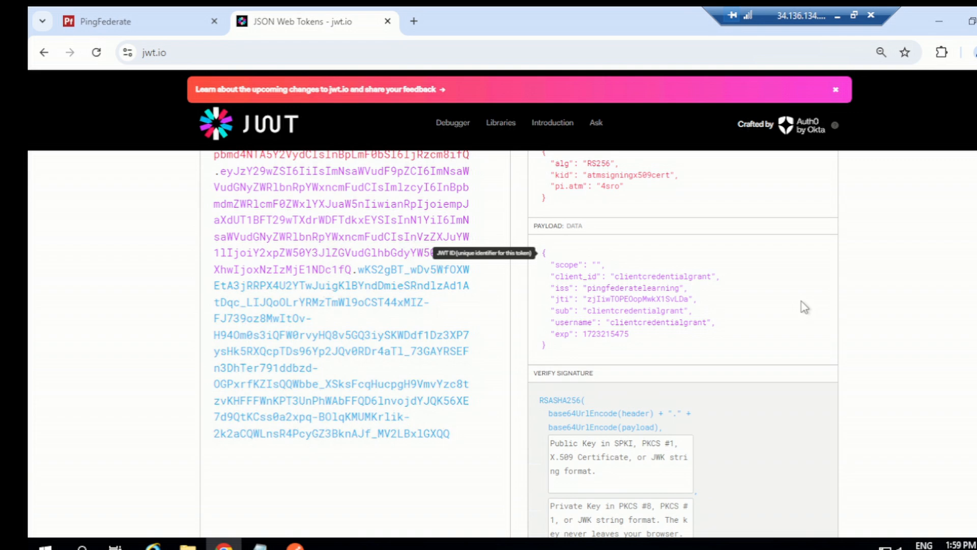
scroll(805, 307, up, 5)
scroll(803, 305, down, 4)
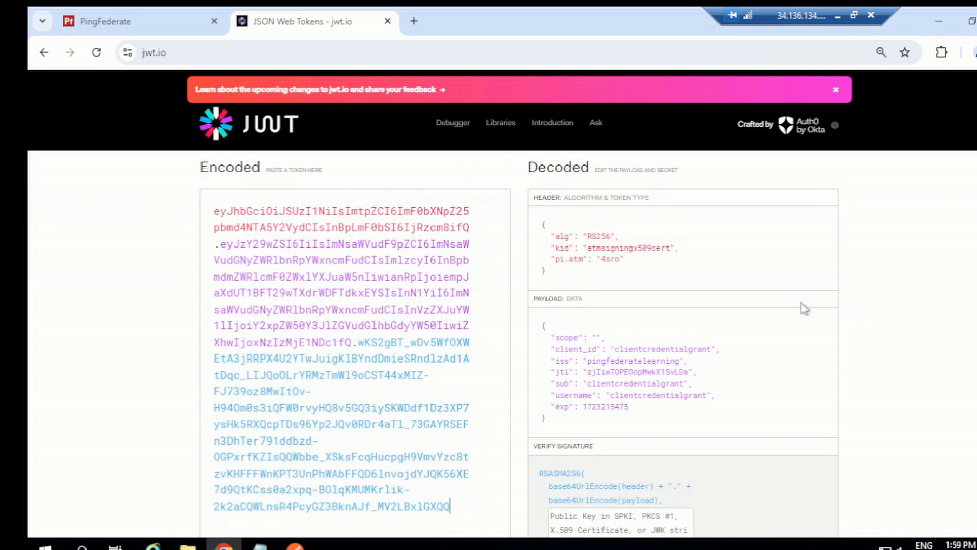